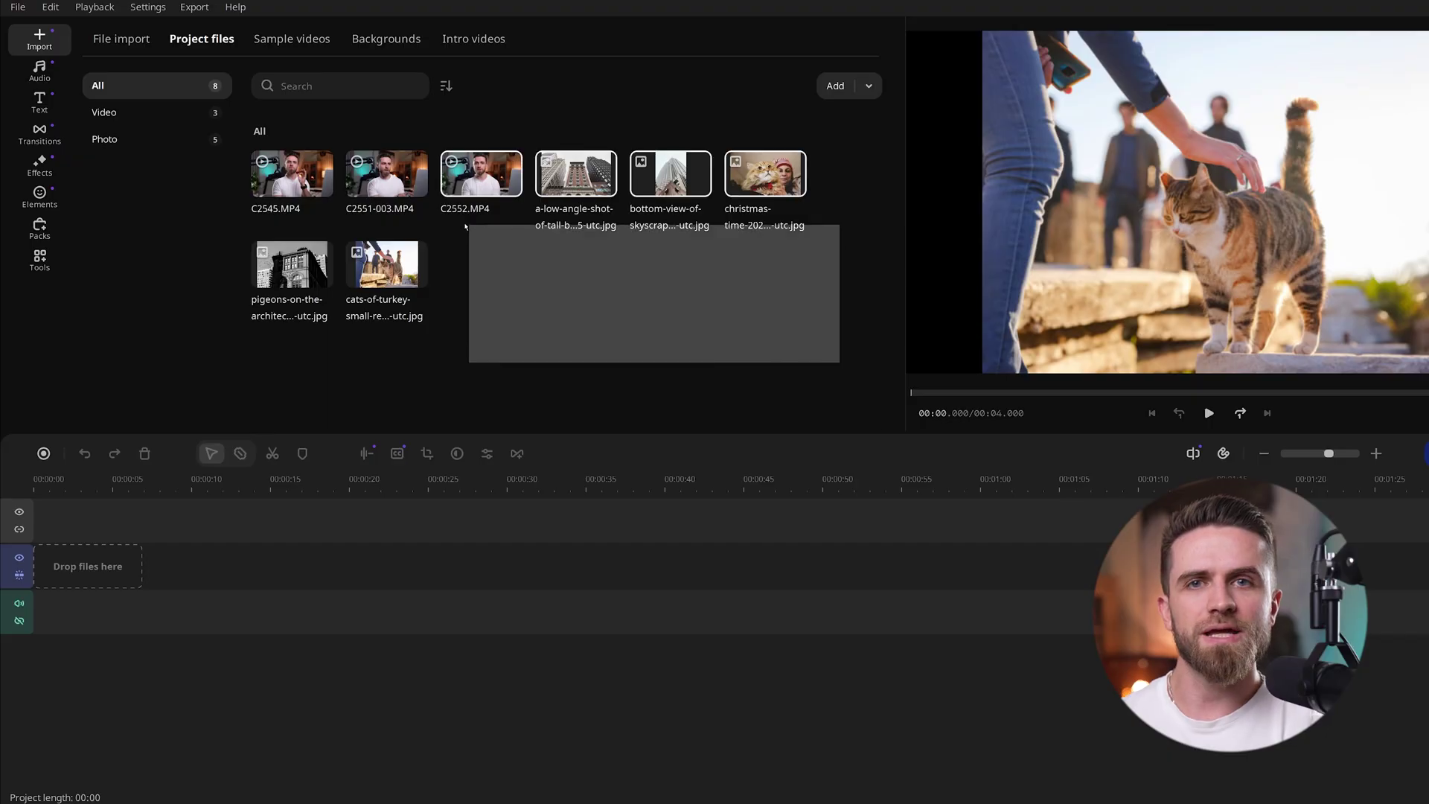
# Leave the Clip settings effects list and start a new blank project on the File import page
pyautogui.moveTo(465, 227); pyautogui.dragTo(621, 277)
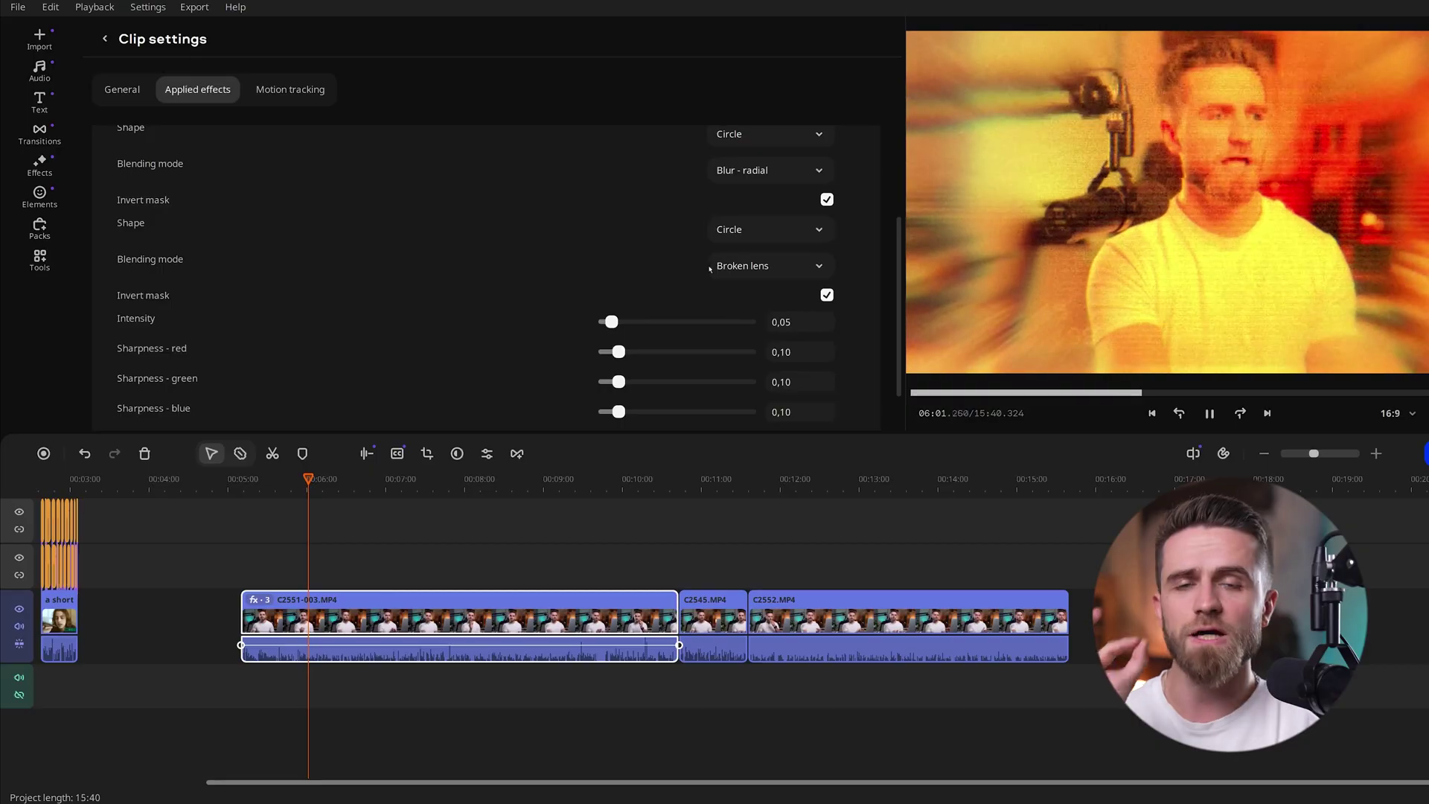
pyautogui.scroll(3, 843, 198)
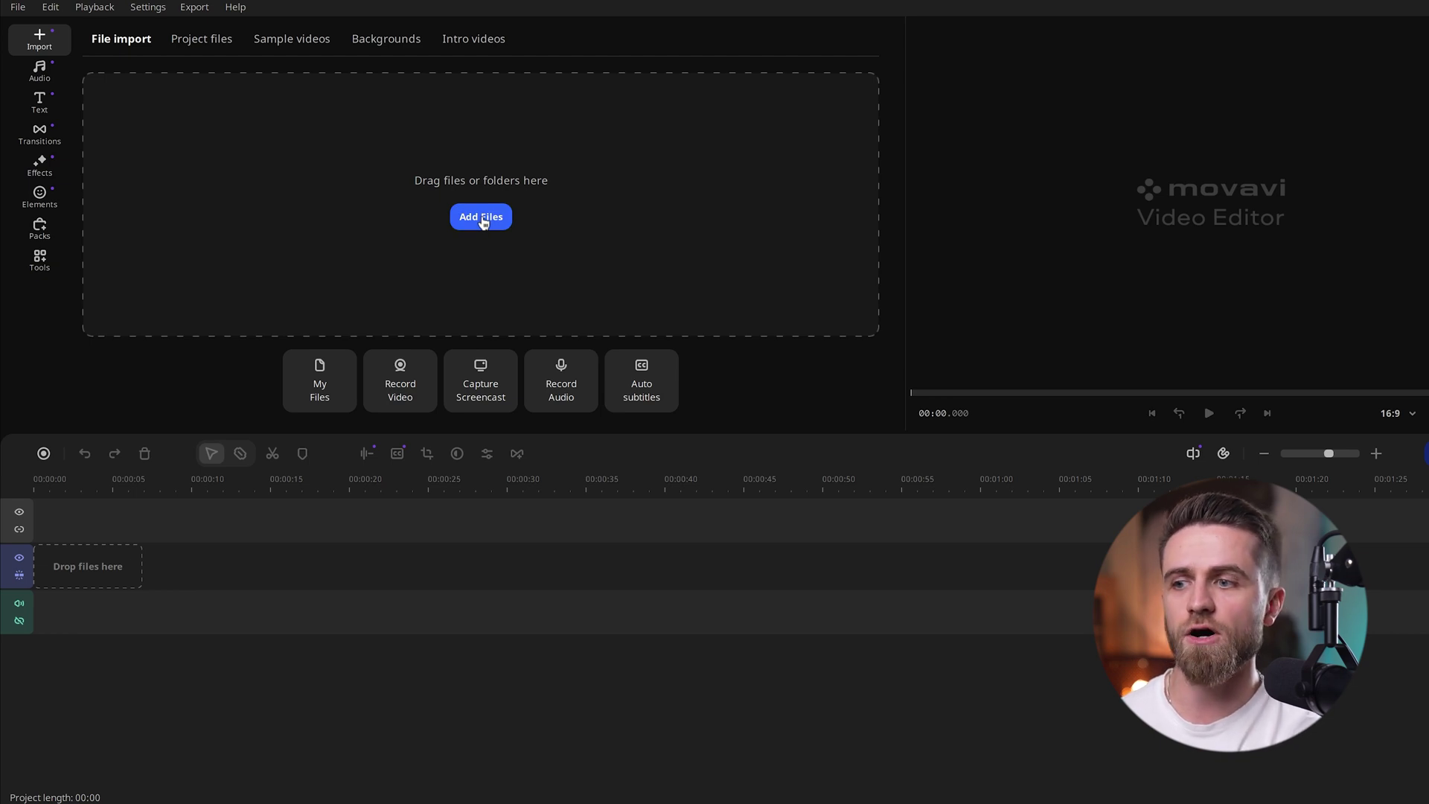
# Place C2545, C2551-003 and C2552 in order on the timeline, trimming C2552's end to about 08:14
pyautogui.click(481, 217)
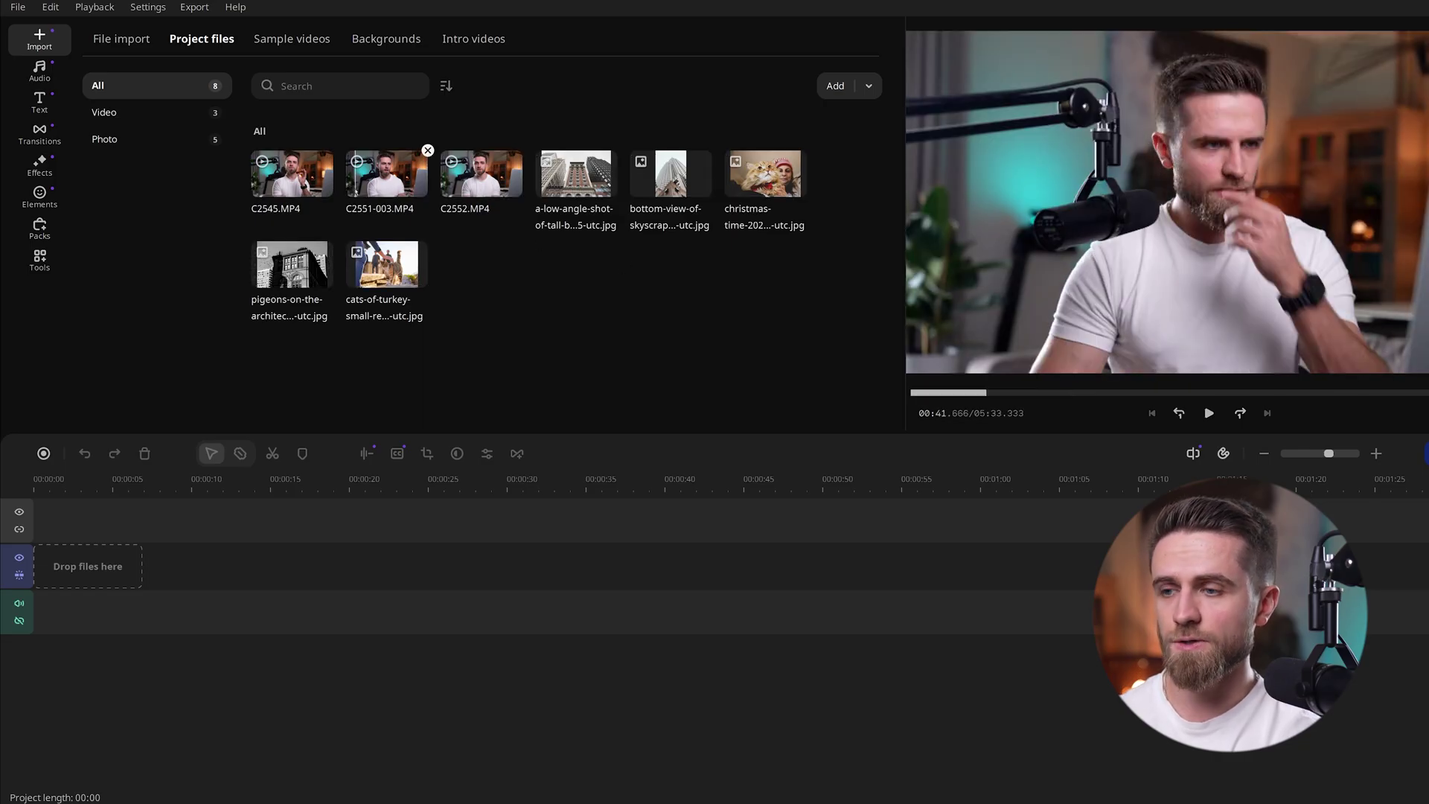
pyautogui.click(311, 194)
pyautogui.moveTo(311, 193); pyautogui.dragTo(99, 558)
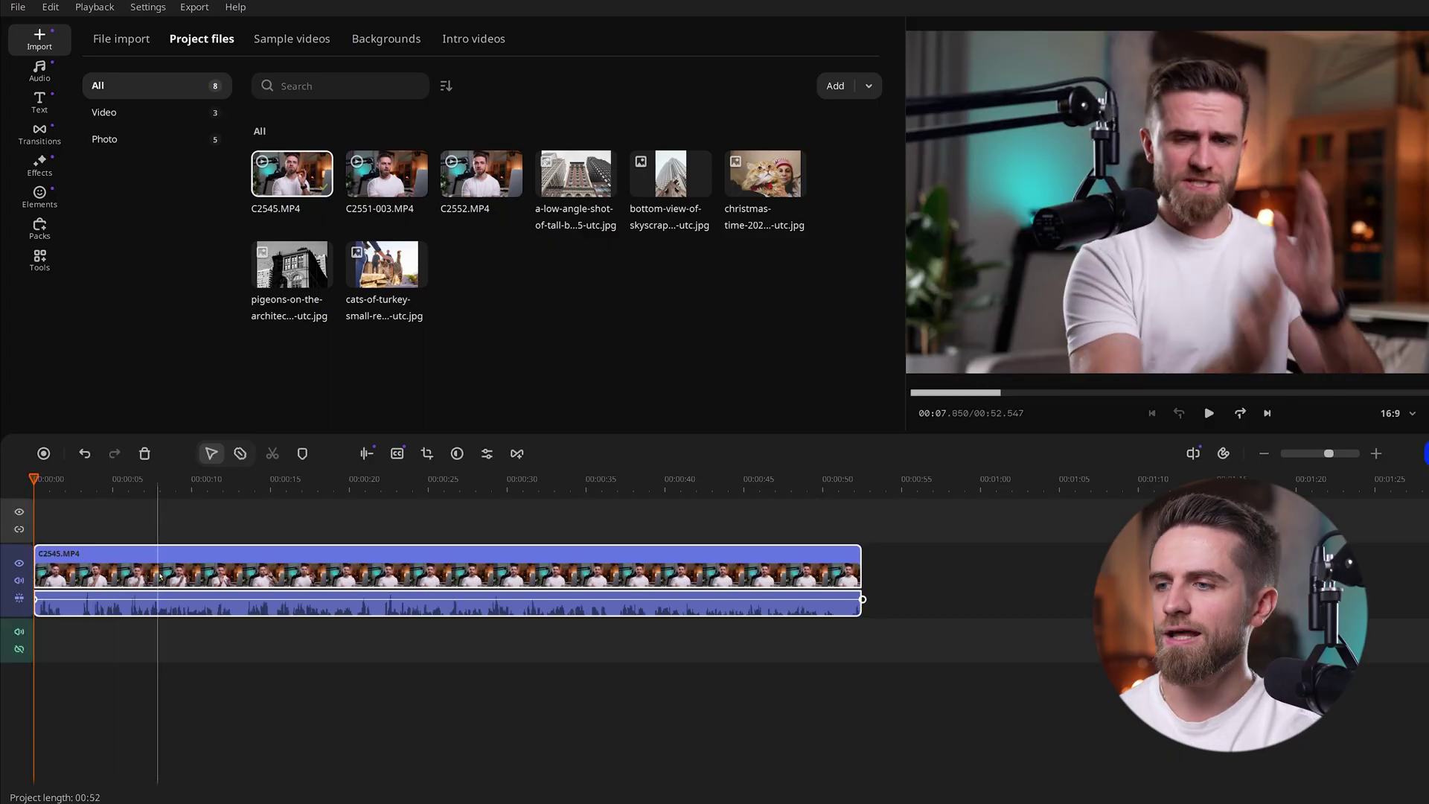
pyautogui.moveTo(387, 175); pyautogui.dragTo(878, 560)
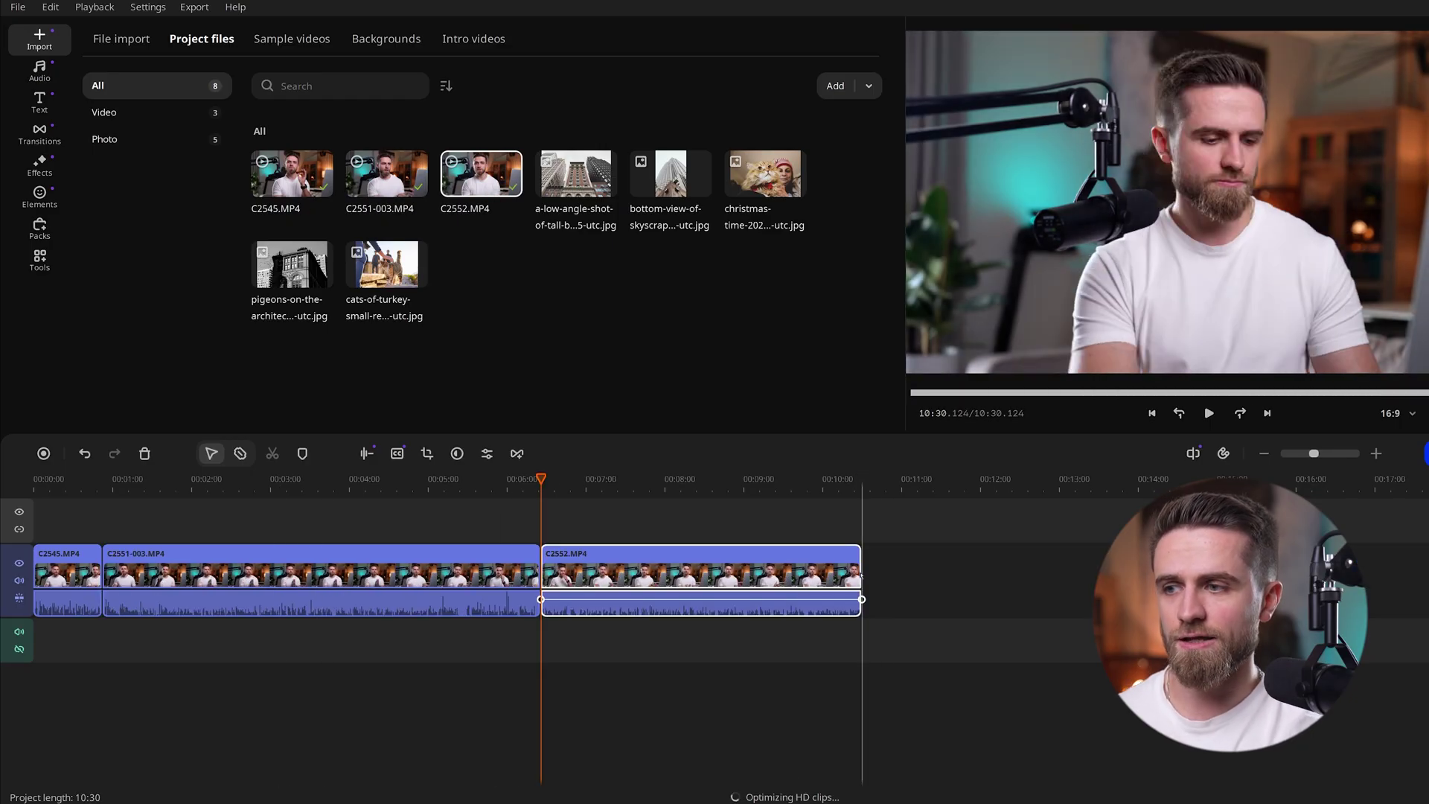
pyautogui.moveTo(860, 576); pyautogui.dragTo(682, 577)
# Split C2551-003.MP4 at about 03:35 and delete its right-hand part
pyautogui.click(358, 573)
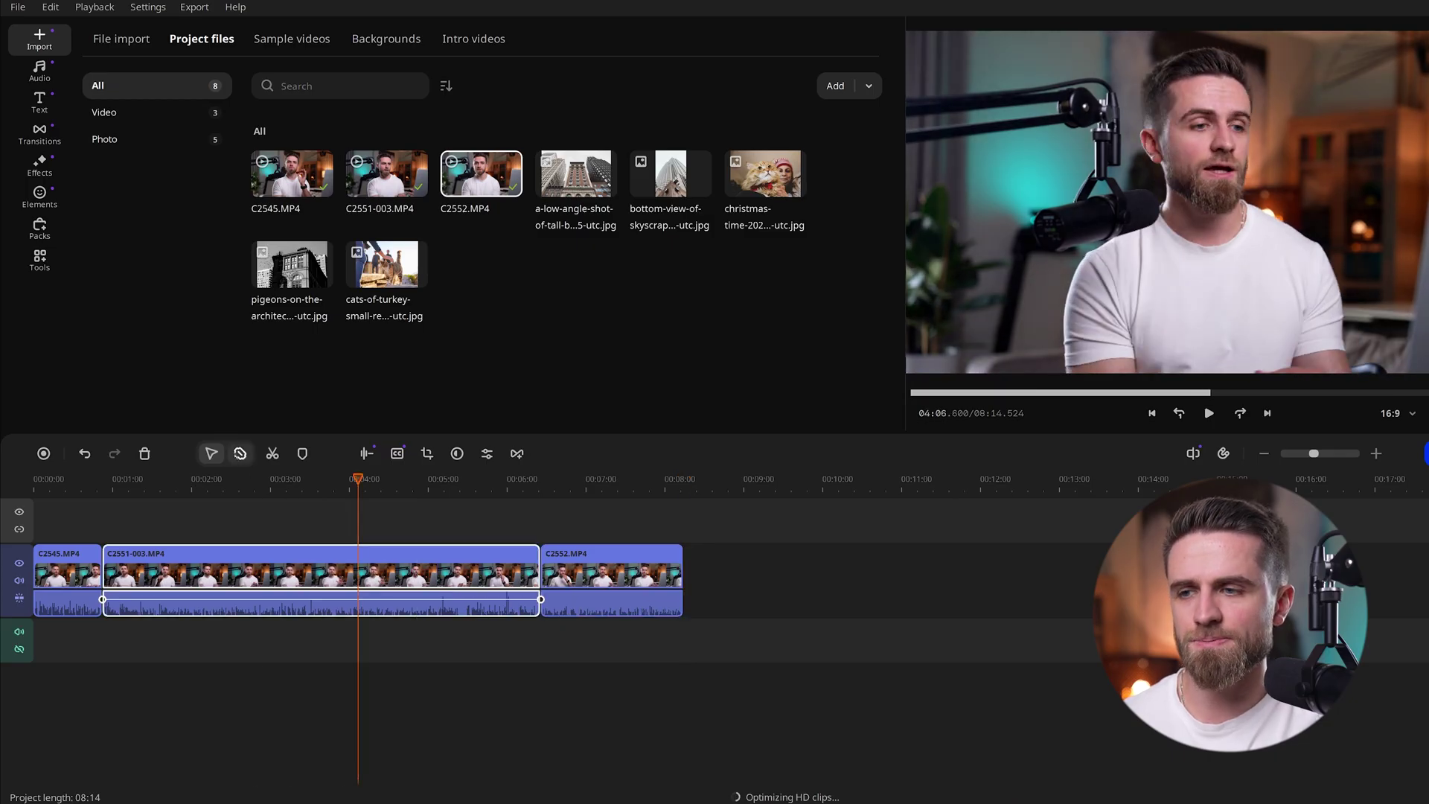
pyautogui.click(317, 567)
pyautogui.click(211, 453)
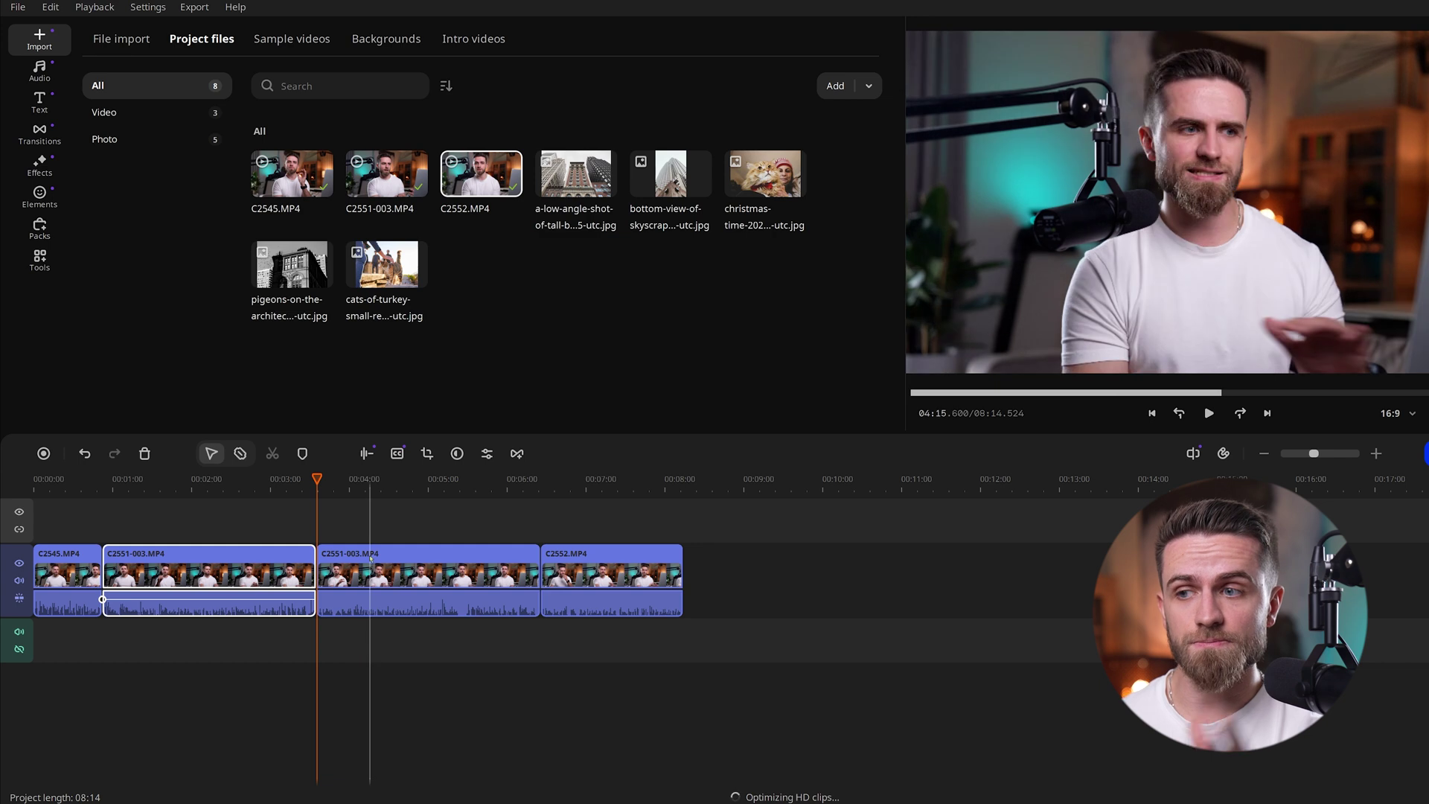
pyautogui.click(371, 573)
pyautogui.press('Delete')
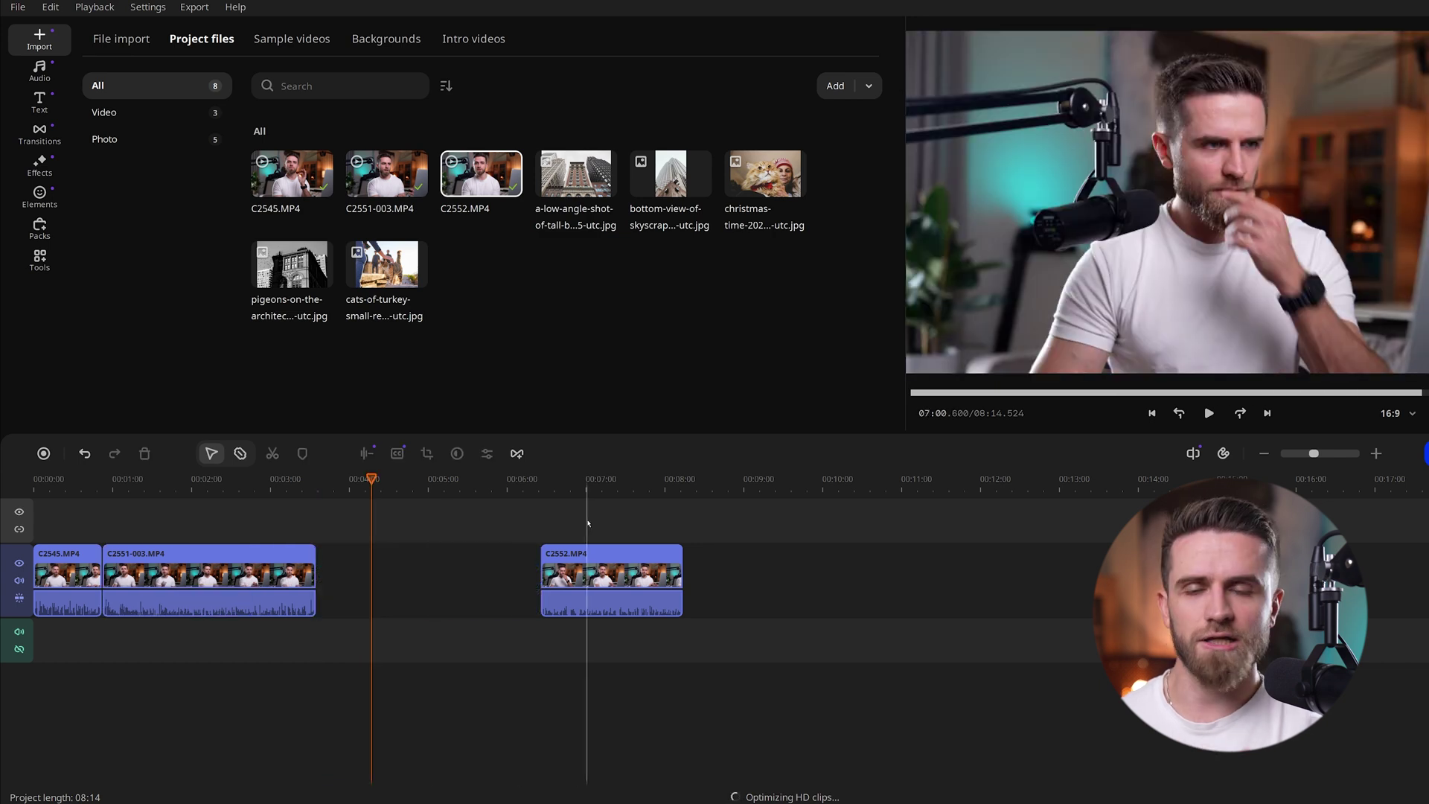
# Slide C2552.MP4 left into the gap and shorten C2551-003's end, bringing the project to 02:28
pyautogui.moveTo(586, 554); pyautogui.dragTo(362, 554)
pyautogui.click(313, 578)
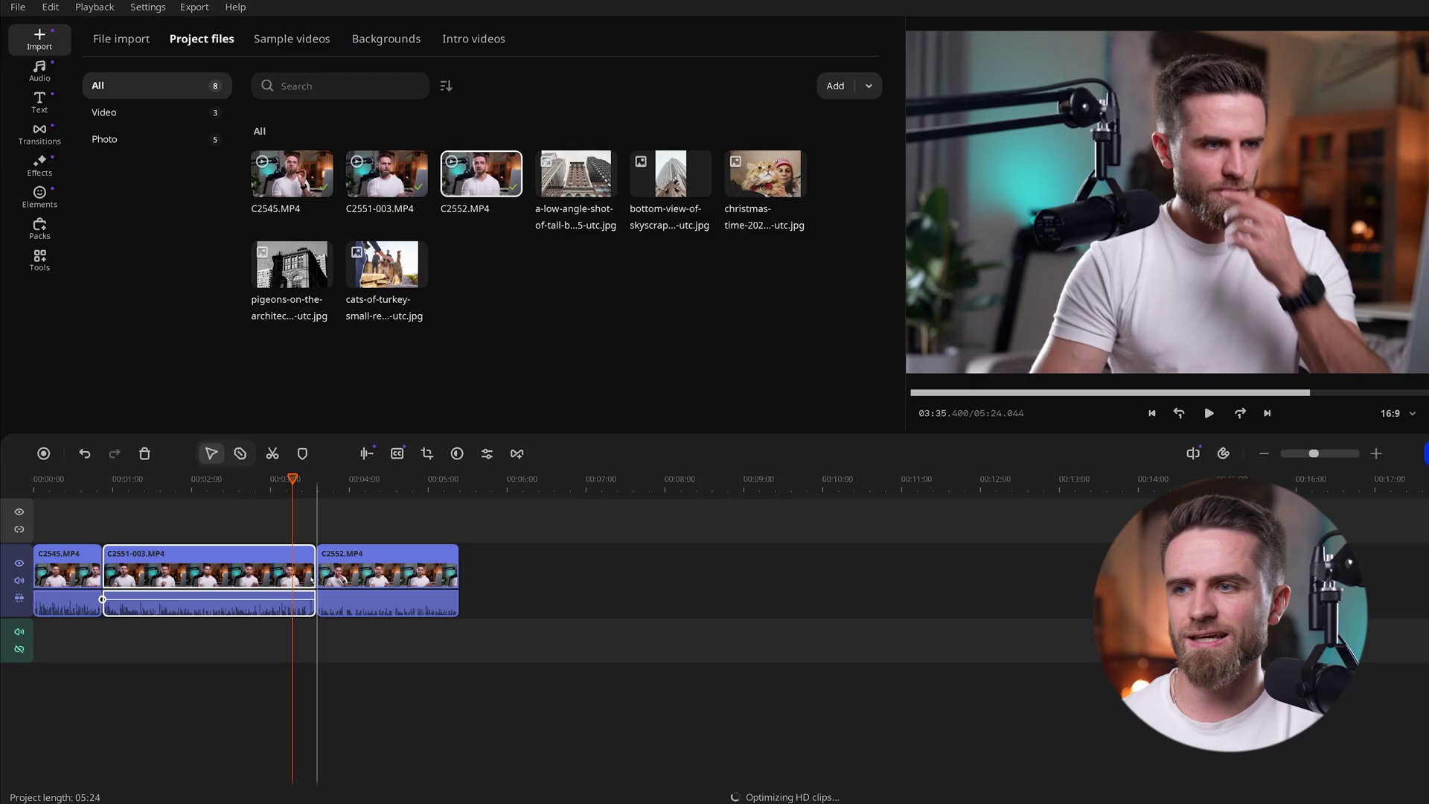
pyautogui.click(317, 587)
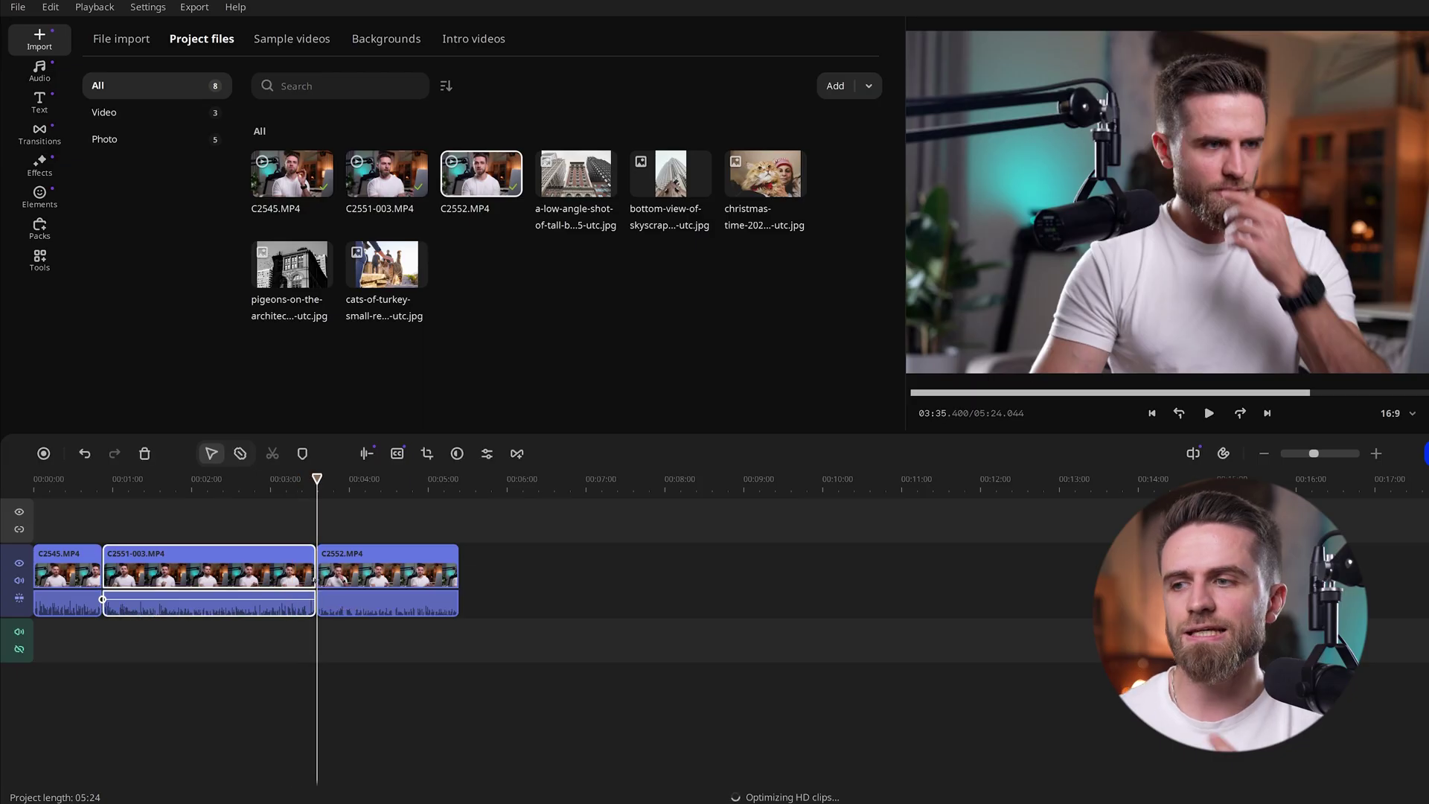
pyautogui.moveTo(313, 588); pyautogui.dragTo(178, 591)
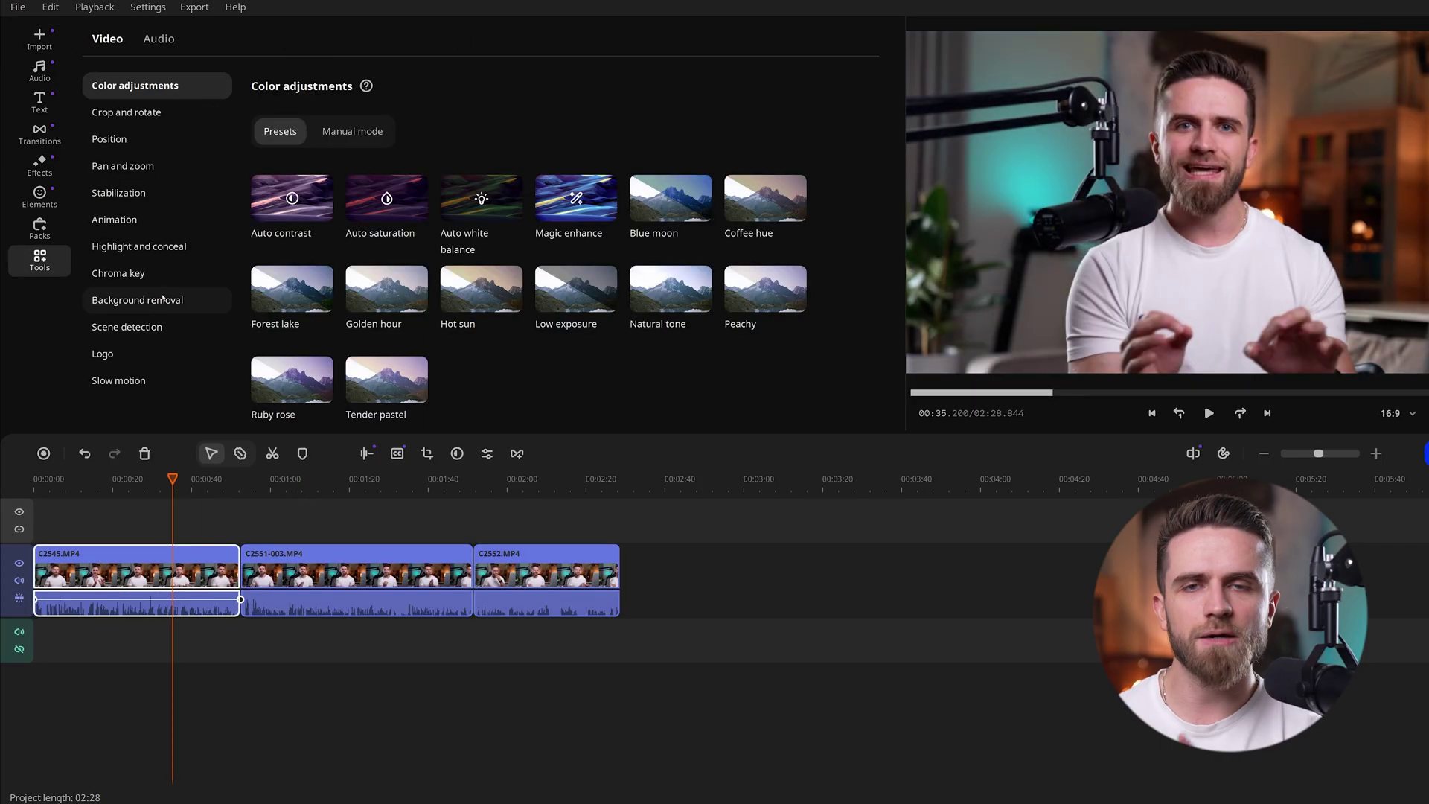
# Run Auto silence removal on C2545, C2551-003 and C2552 in turn, cutting the project to 02:16
pyautogui.click(152, 39)
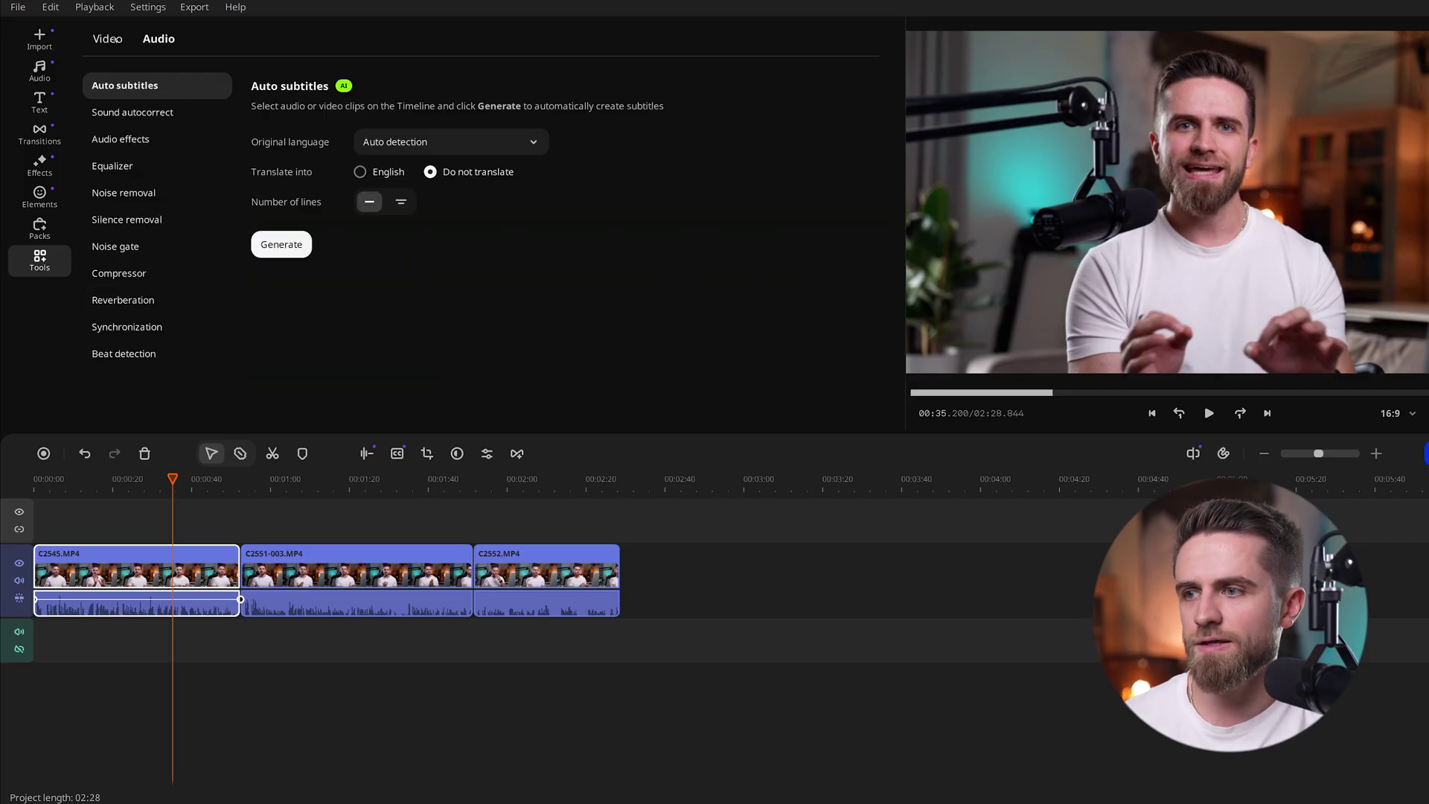
pyautogui.click(123, 221)
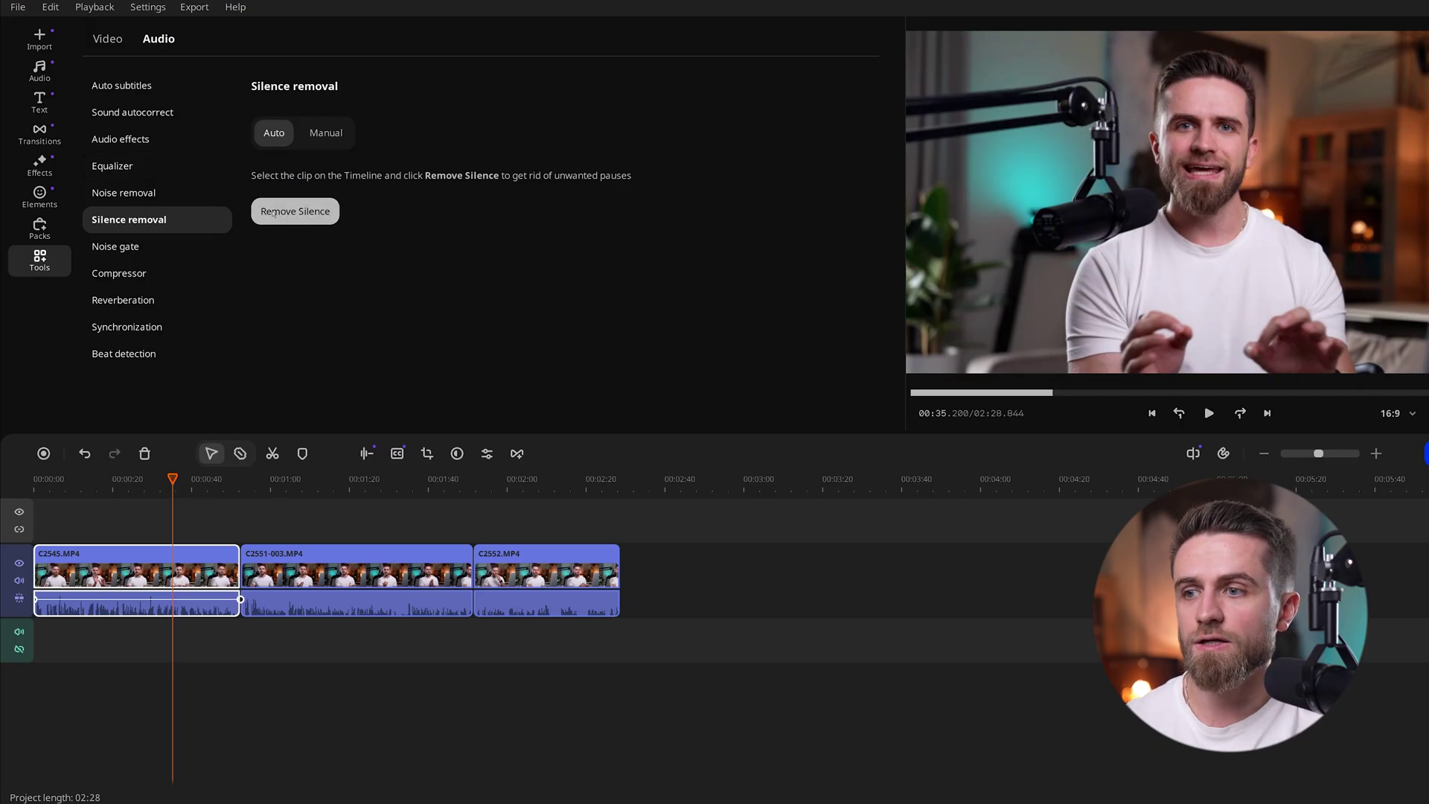
pyautogui.click(279, 213)
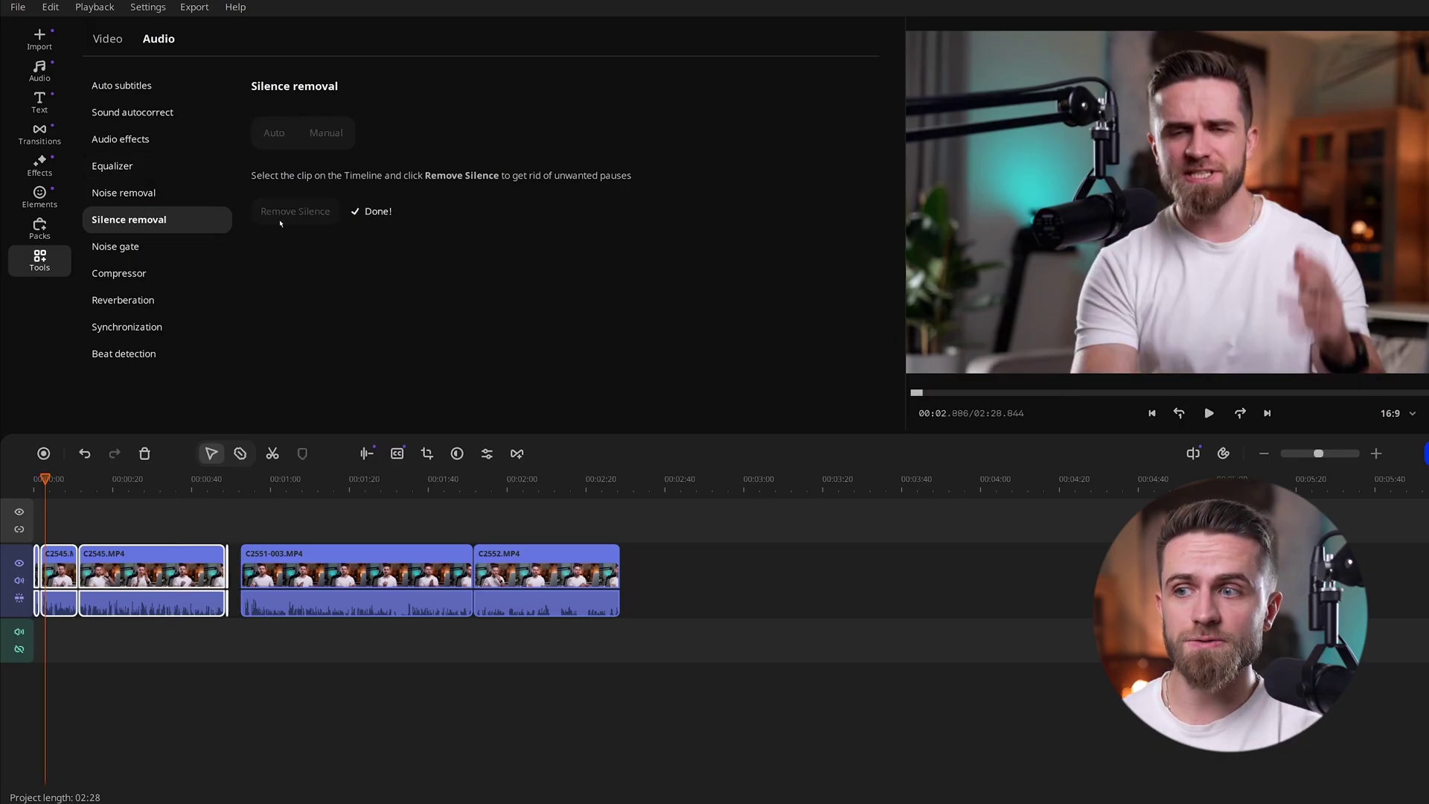
pyautogui.click(309, 569)
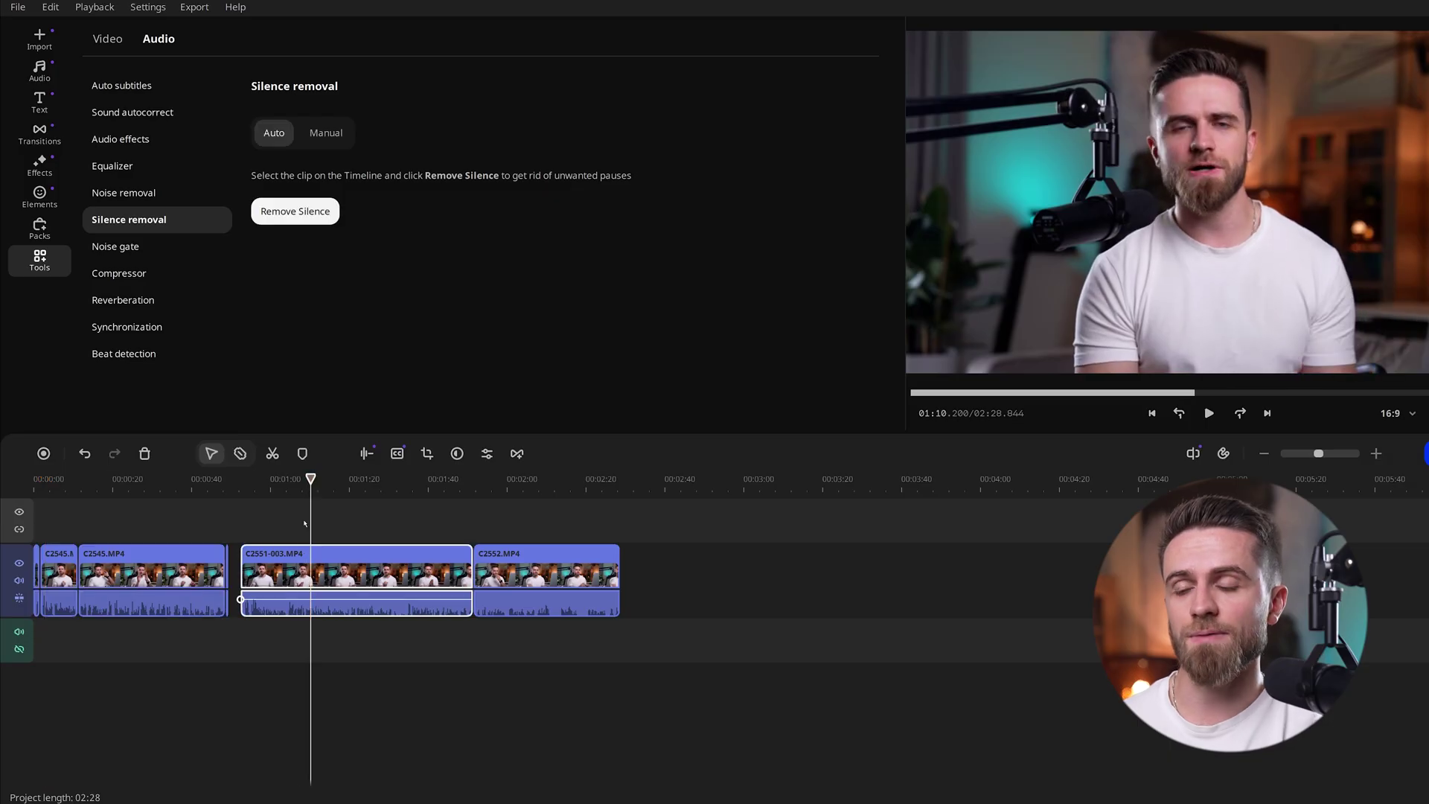
pyautogui.click(300, 213)
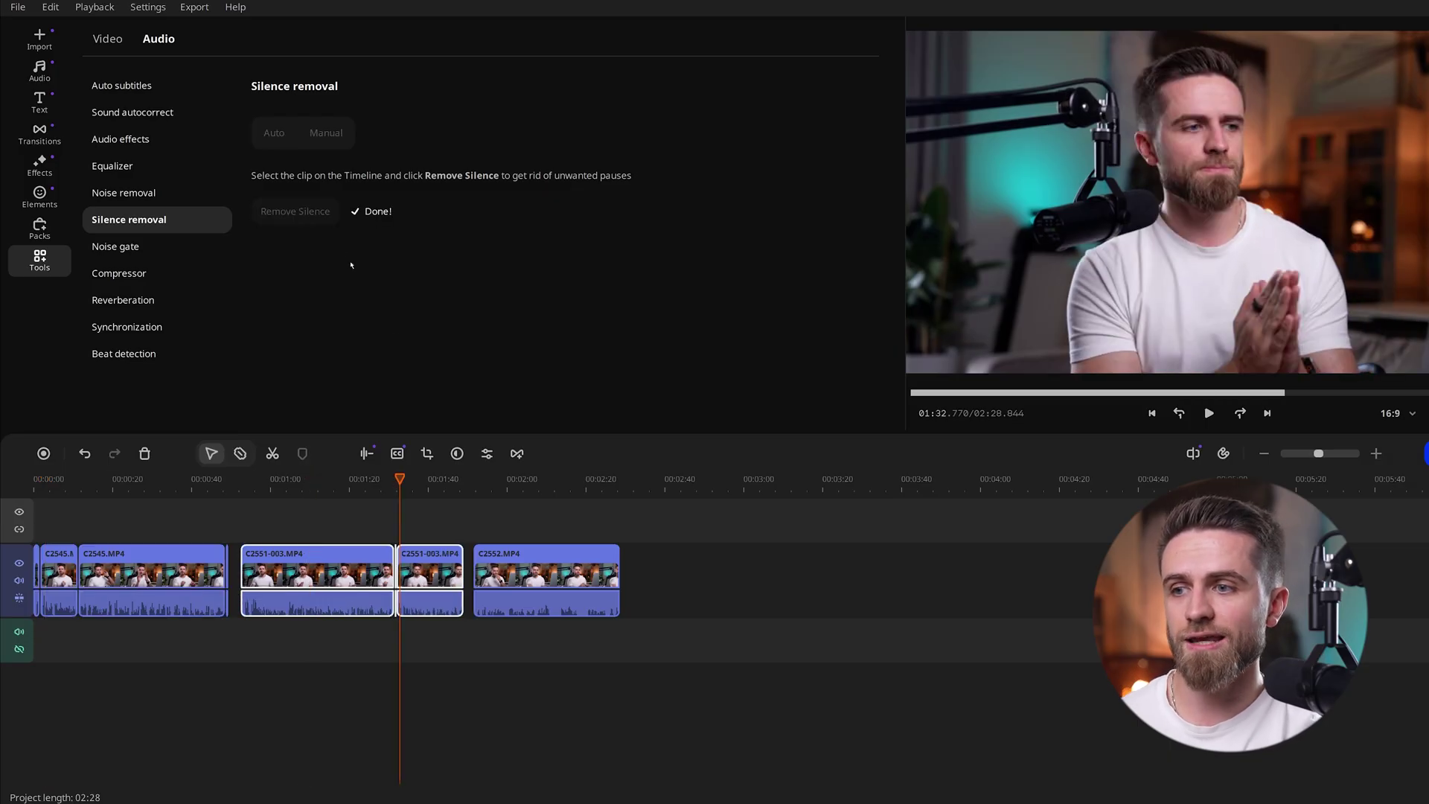
pyautogui.click(532, 553)
pyautogui.click(295, 212)
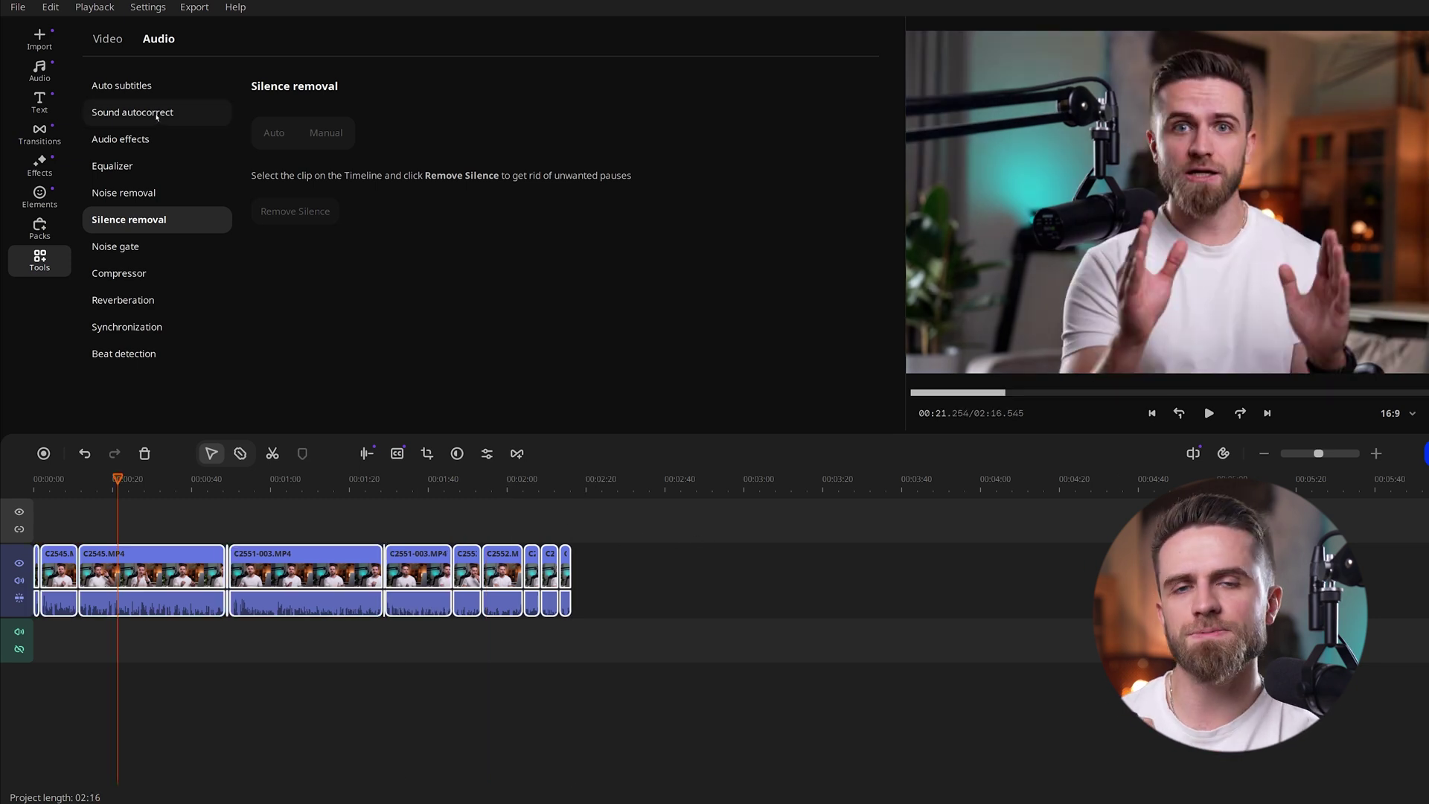
# Generate auto subtitles for the timeline clips, keeping the original language on auto-detect
pyautogui.click(147, 86)
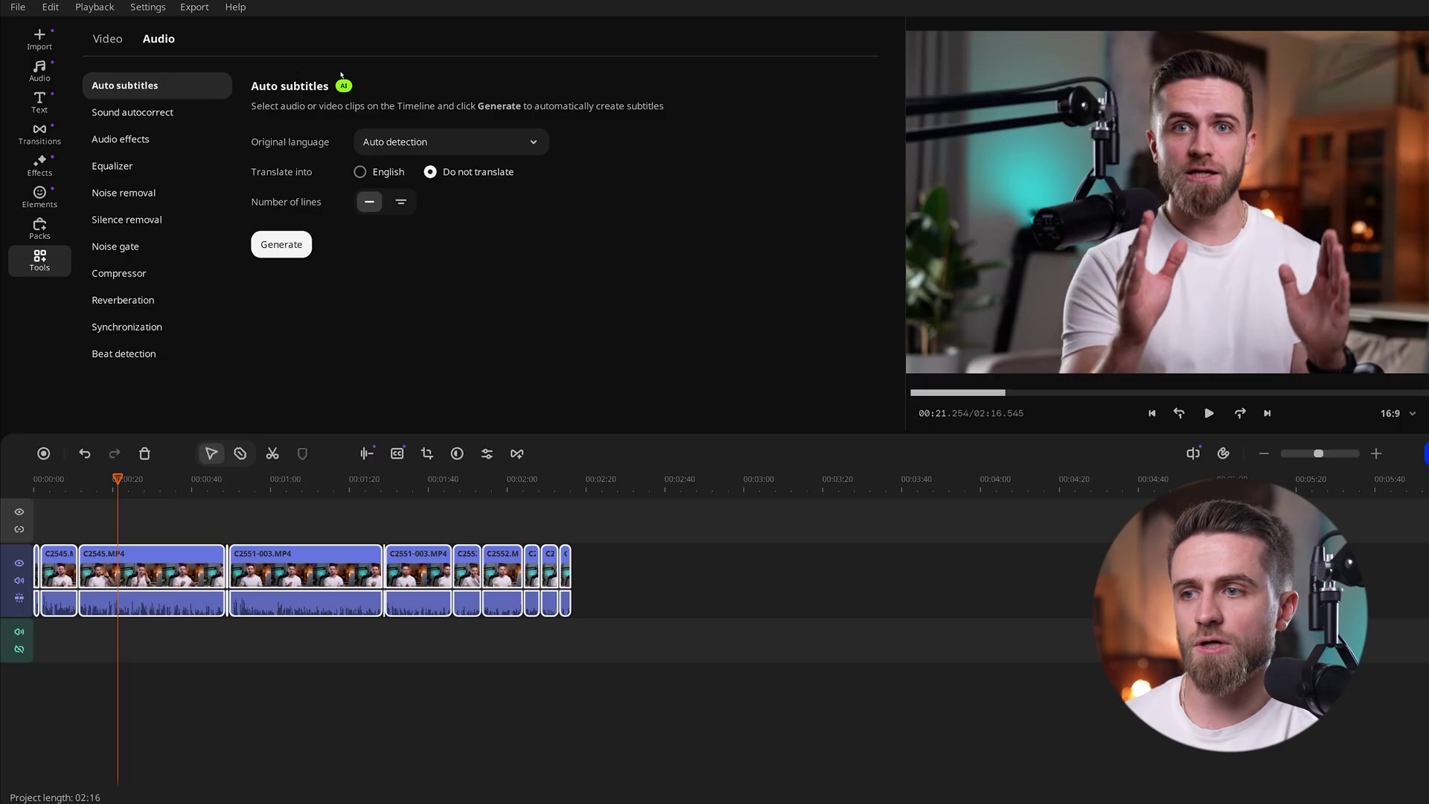
pyautogui.click(290, 246)
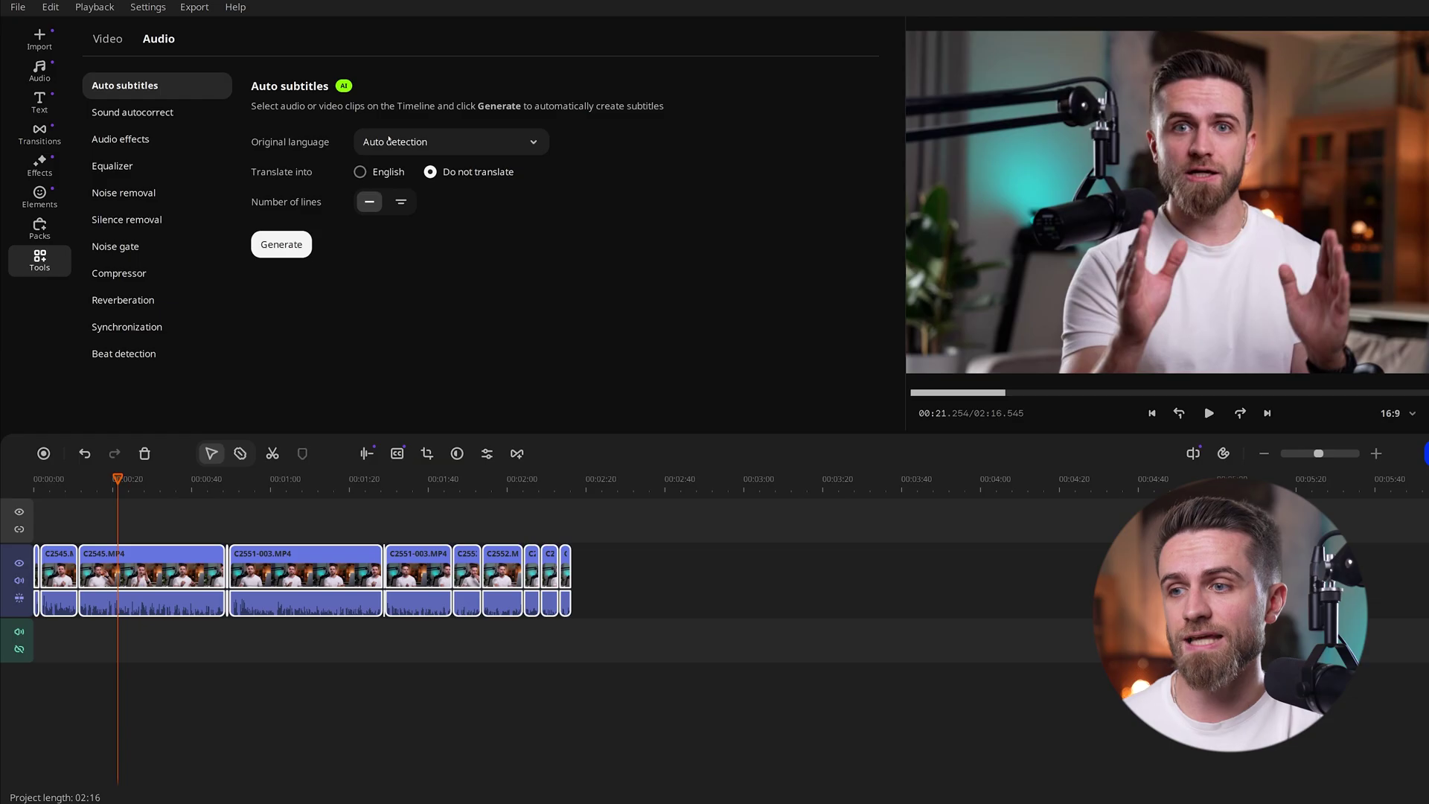
pyautogui.click(391, 141)
pyautogui.scroll(-3, 405, 223)
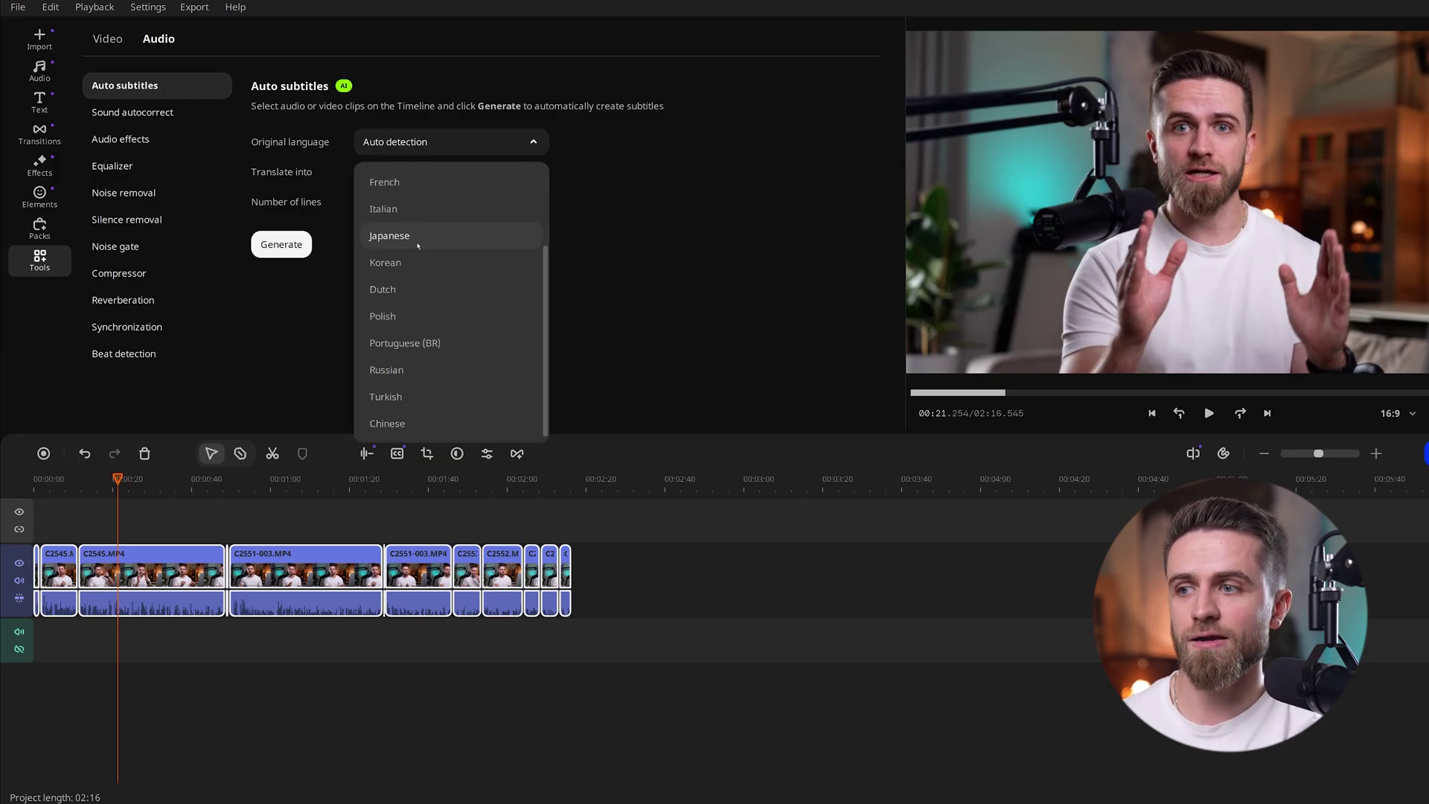
pyautogui.scroll(3, 405, 223)
pyautogui.click(427, 142)
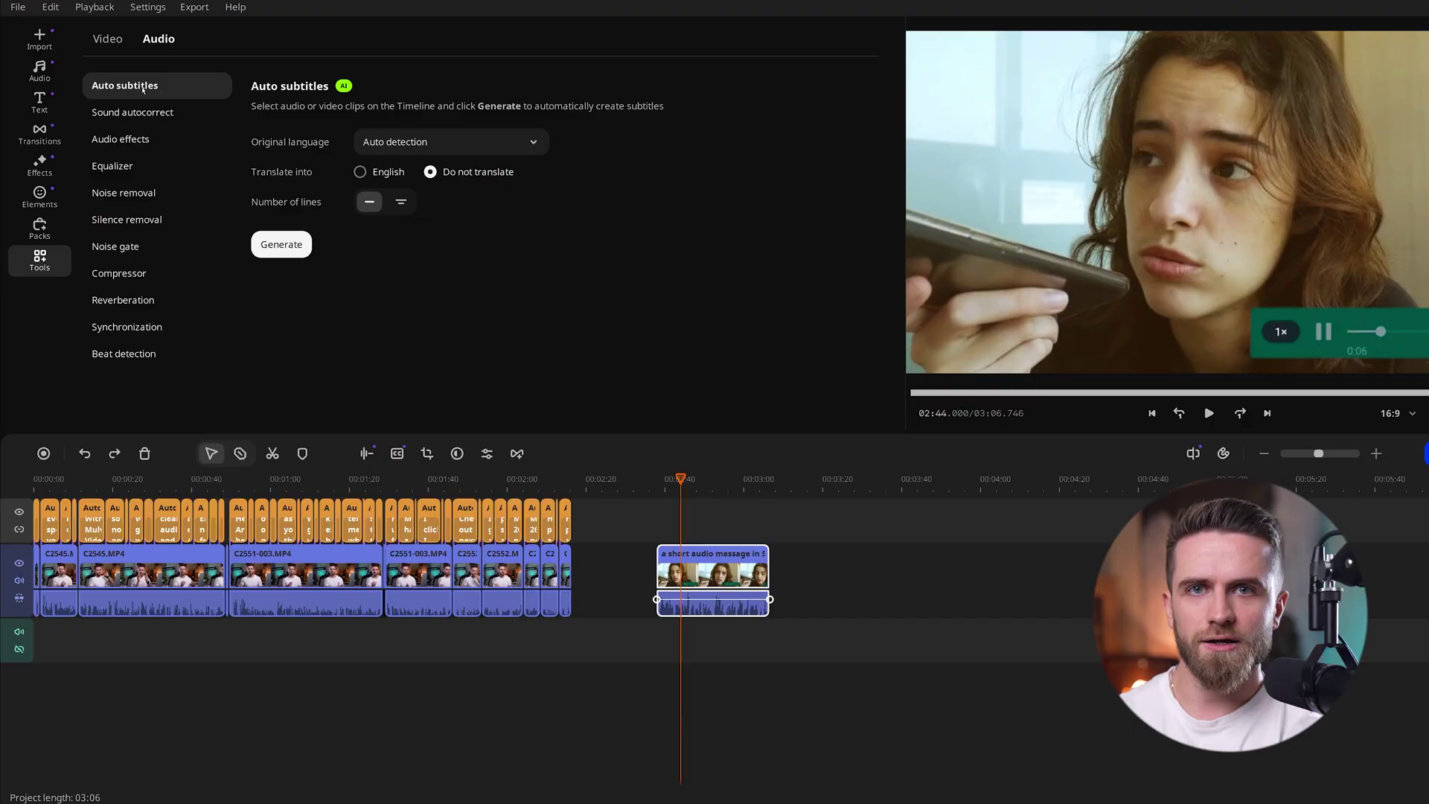
# Subtitle the Spanish clip in English with Spanish as original language, then play it back
pyautogui.click(434, 141)
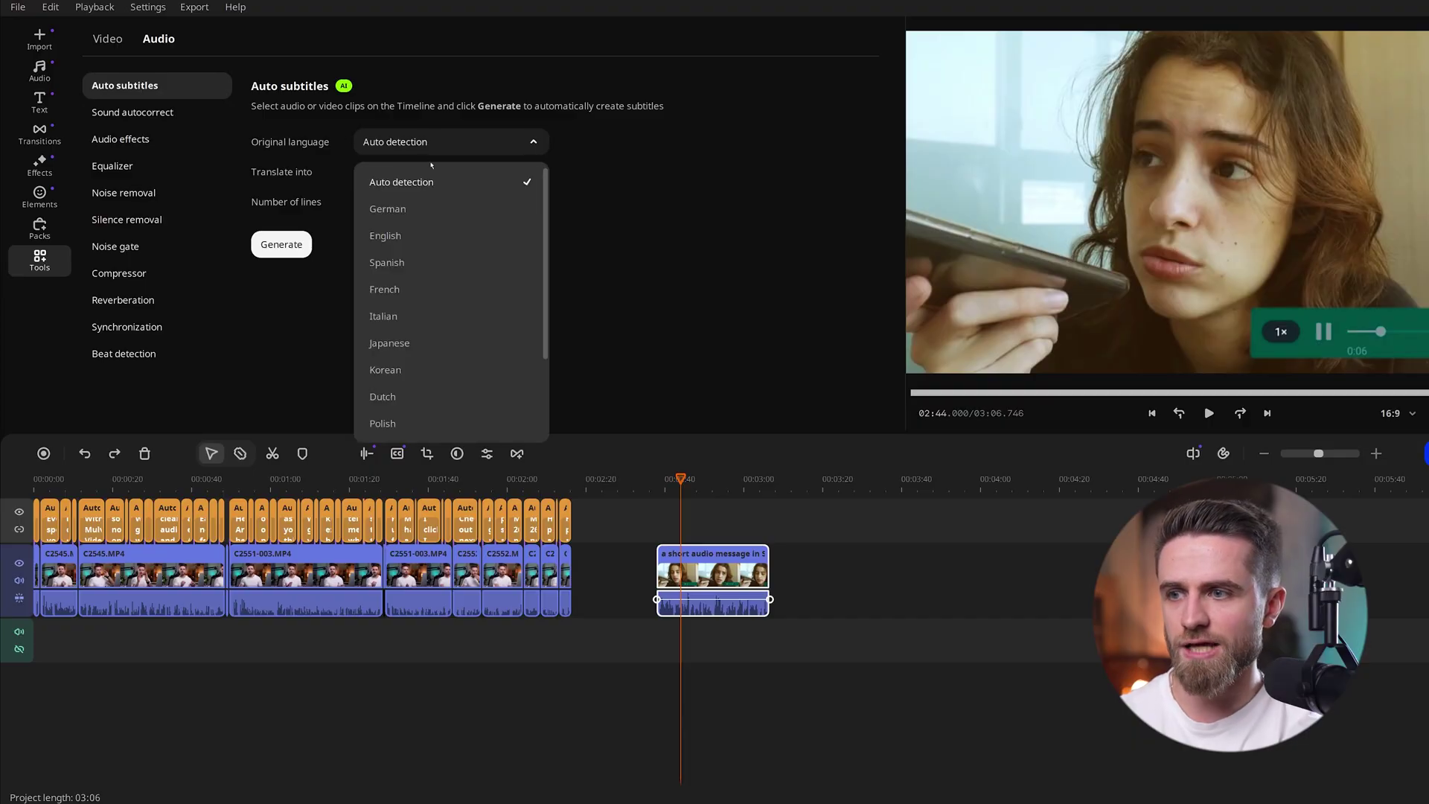
pyautogui.click(405, 263)
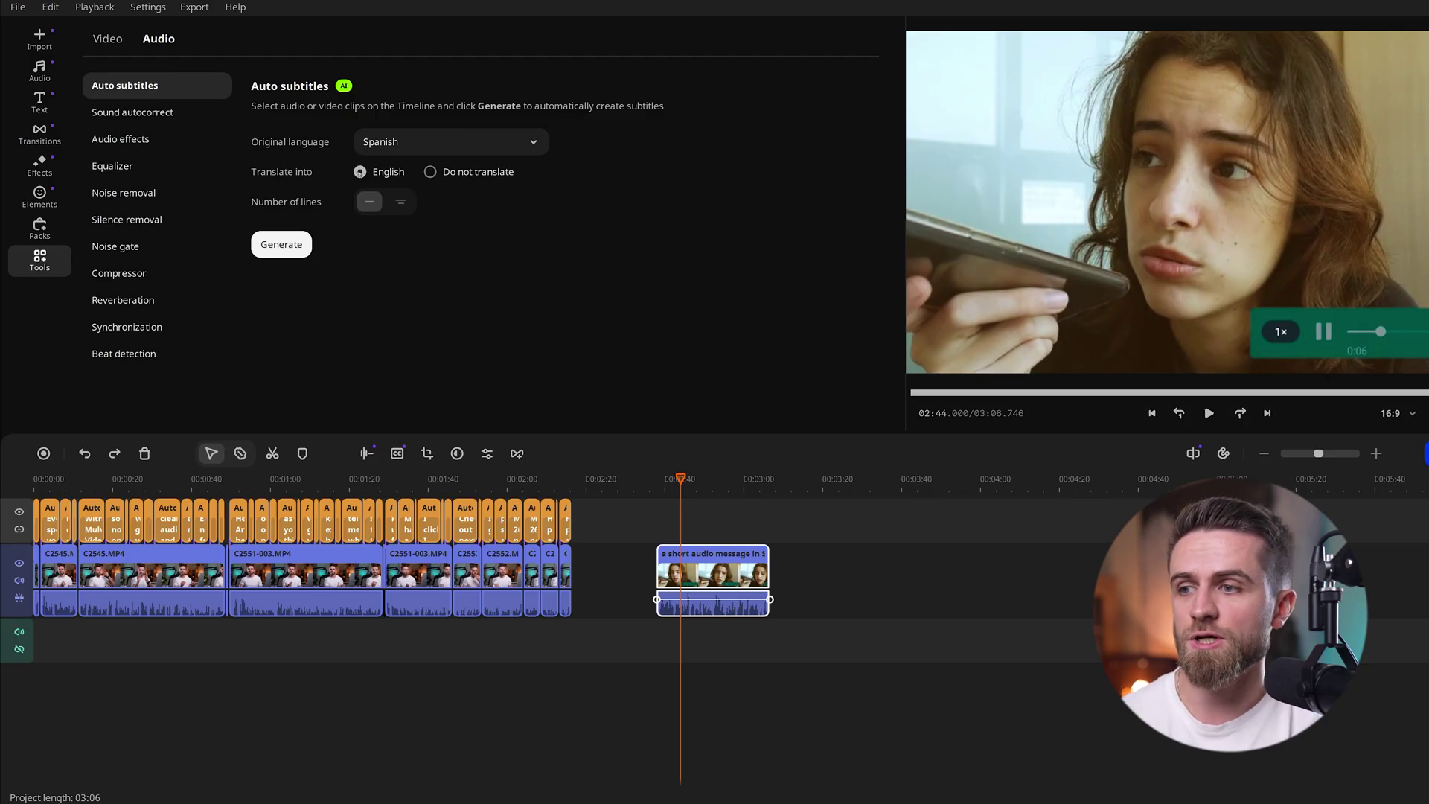
pyautogui.click(272, 249)
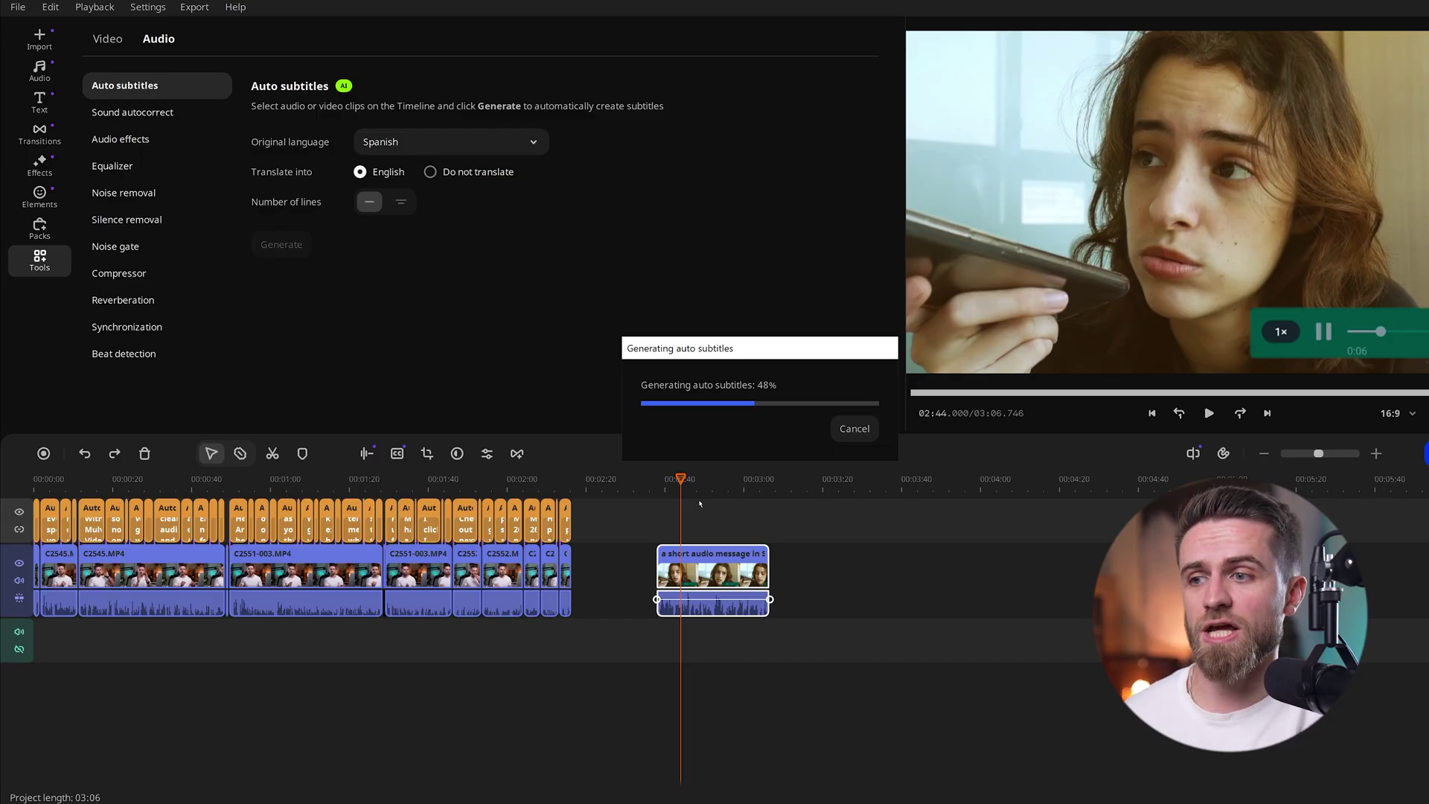
pyautogui.press('space')
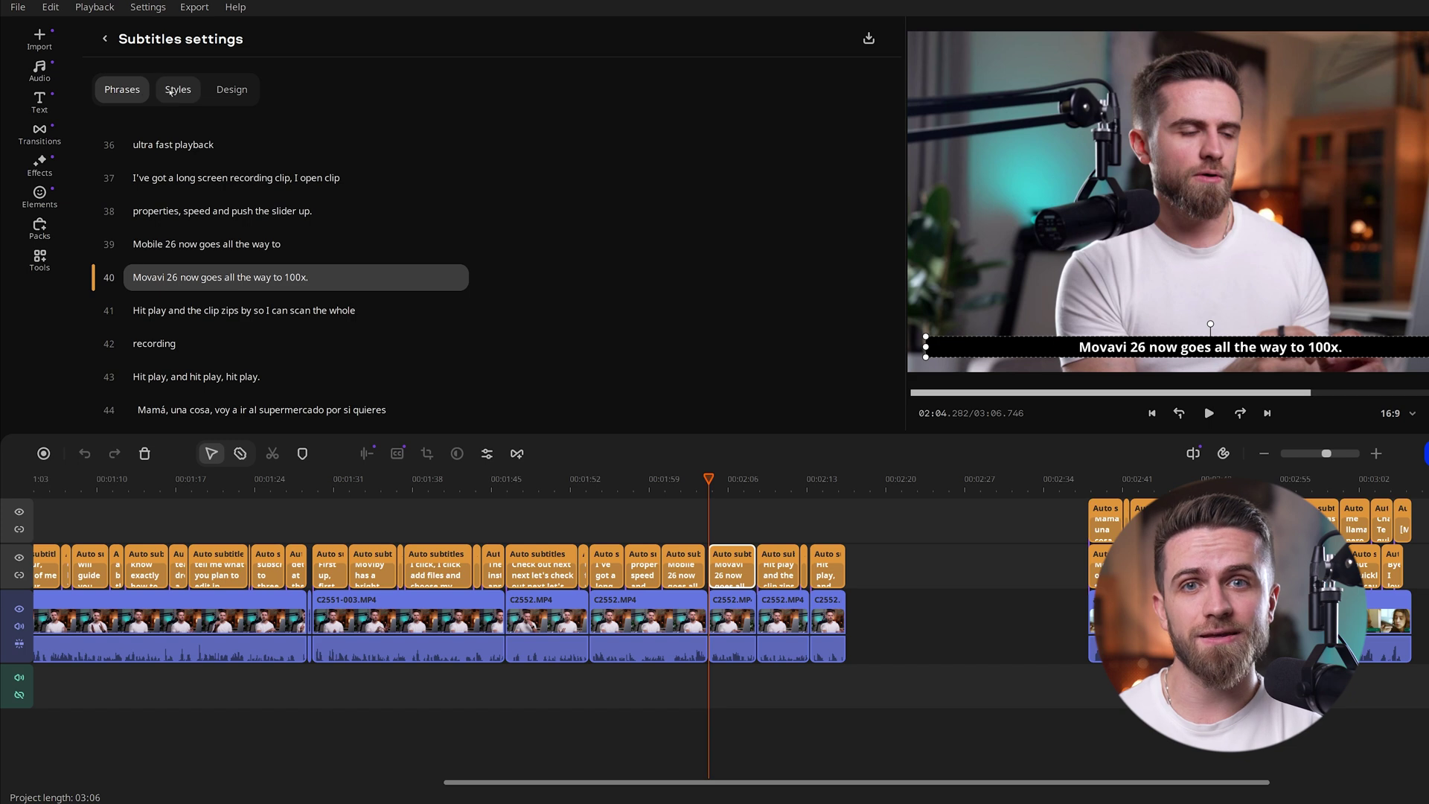
# Apply the Hacker subtitle style and raise the subtitle font size from 30 to 50
pyautogui.click(171, 91)
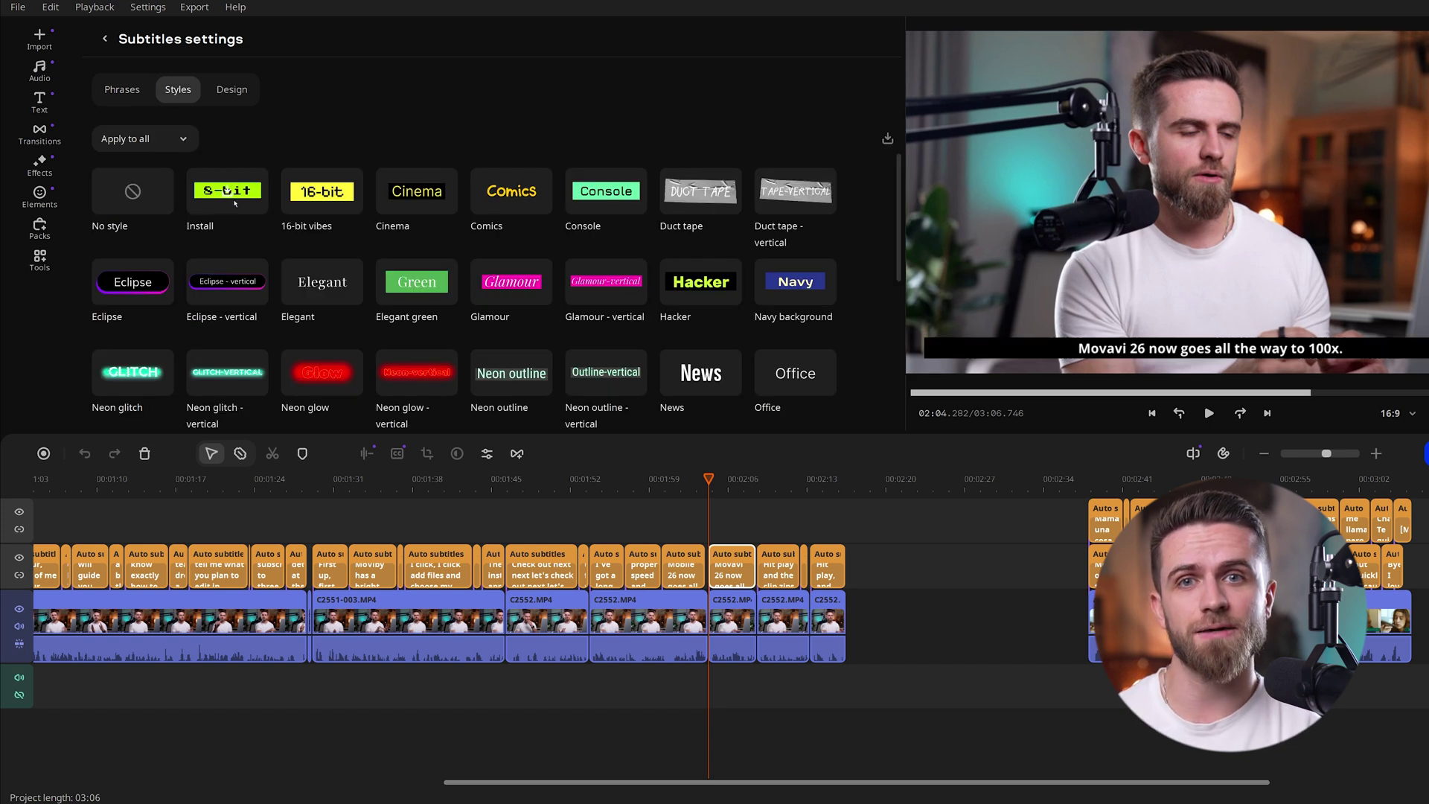
pyautogui.scroll(-1, 766, 300)
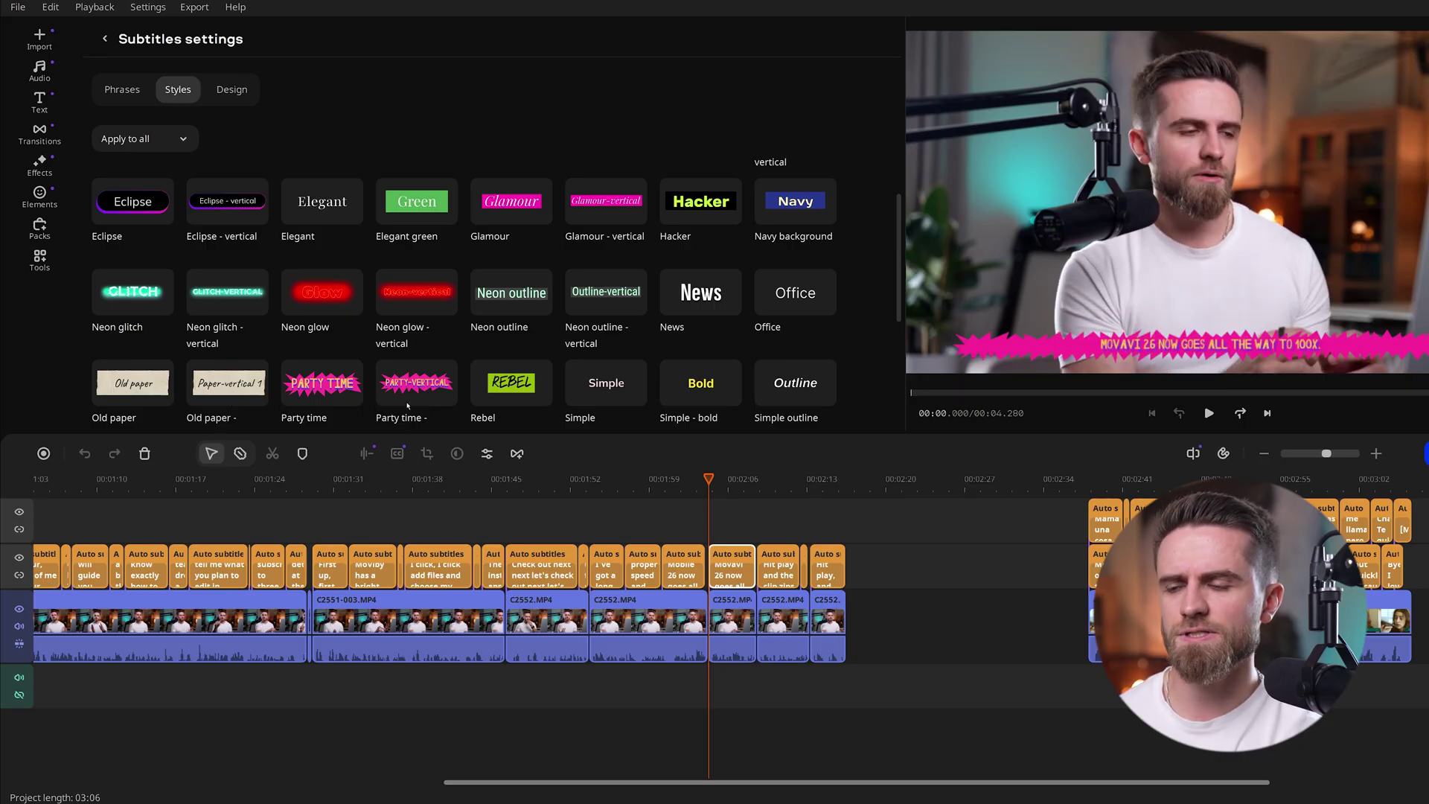
pyautogui.click(701, 201)
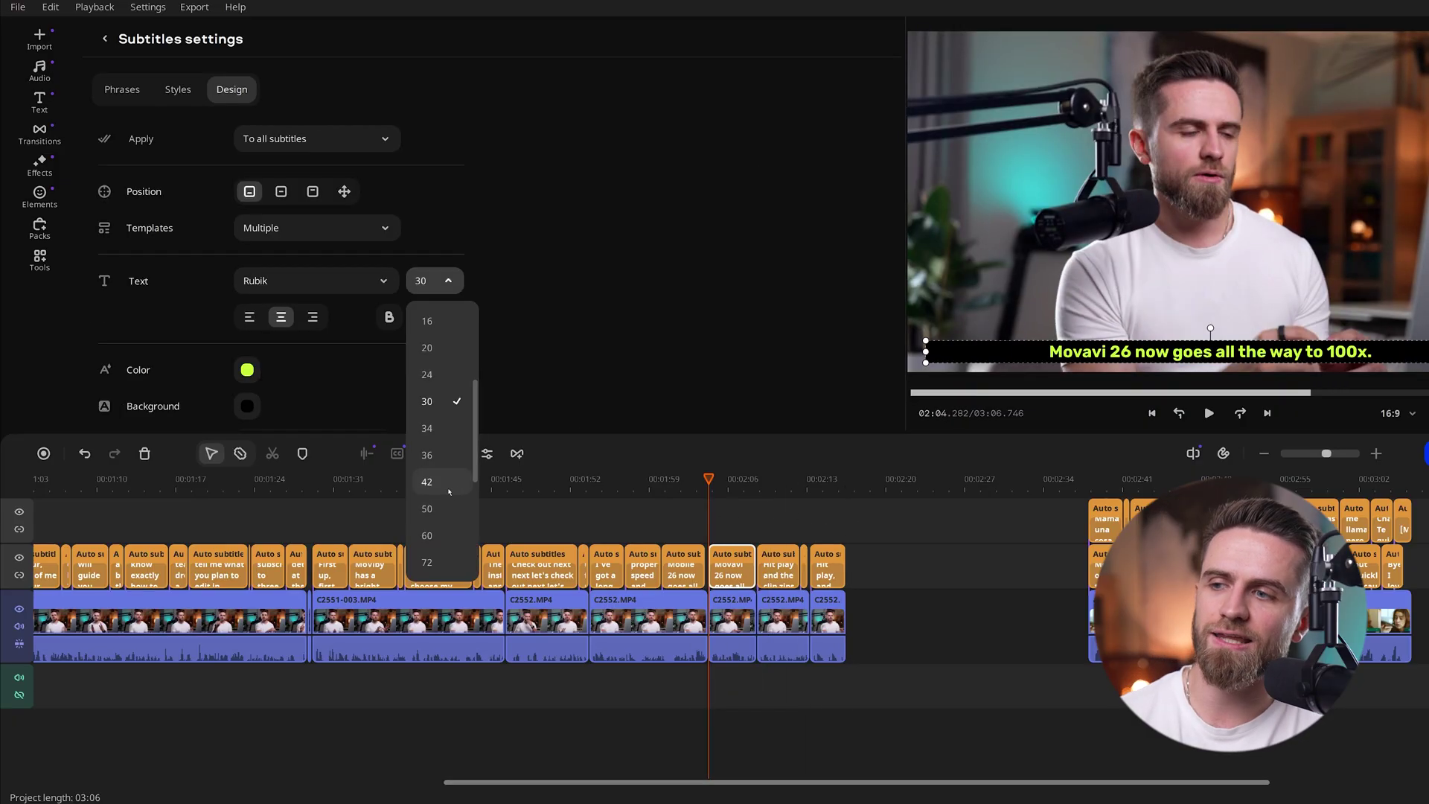
pyautogui.click(427, 509)
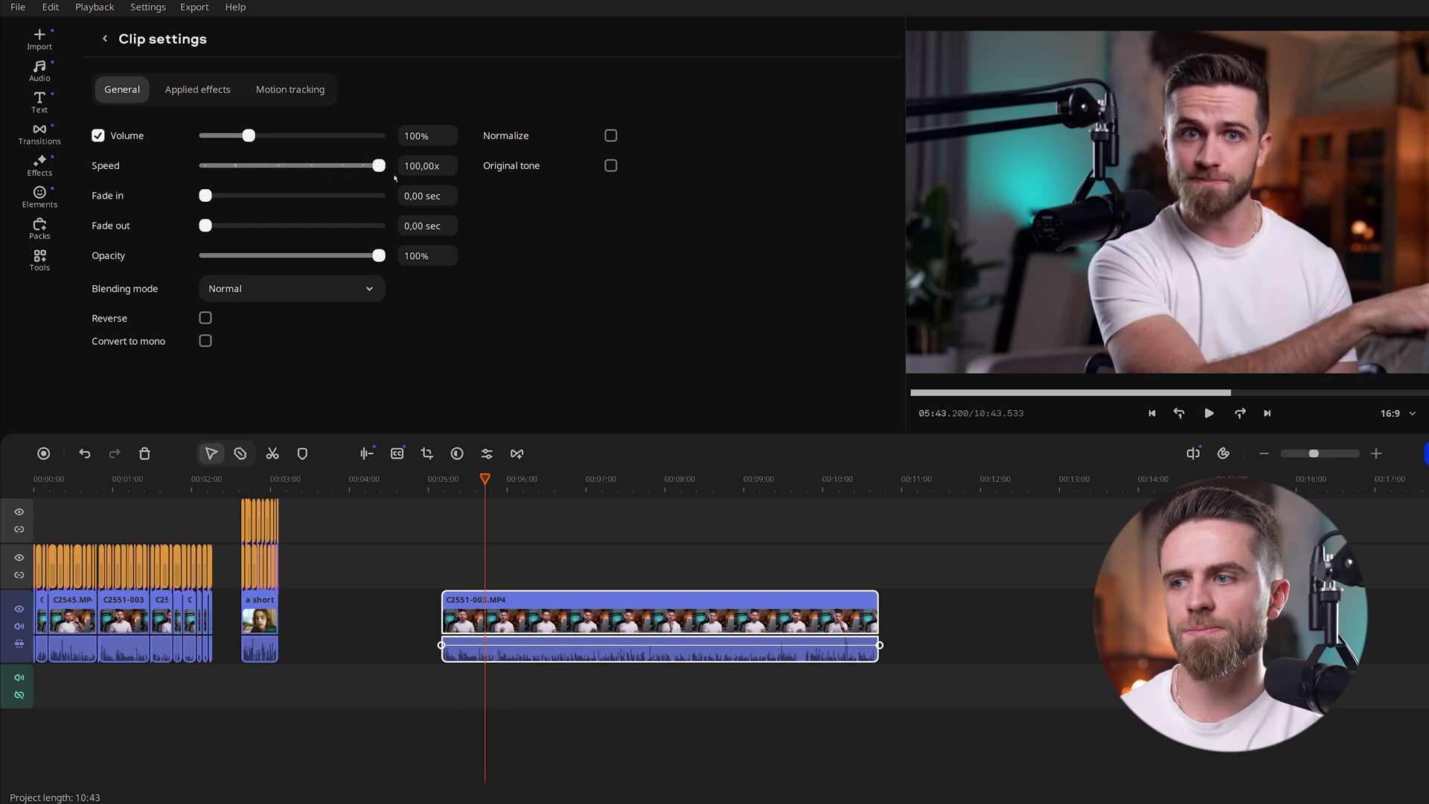
pyautogui.press('Delete')
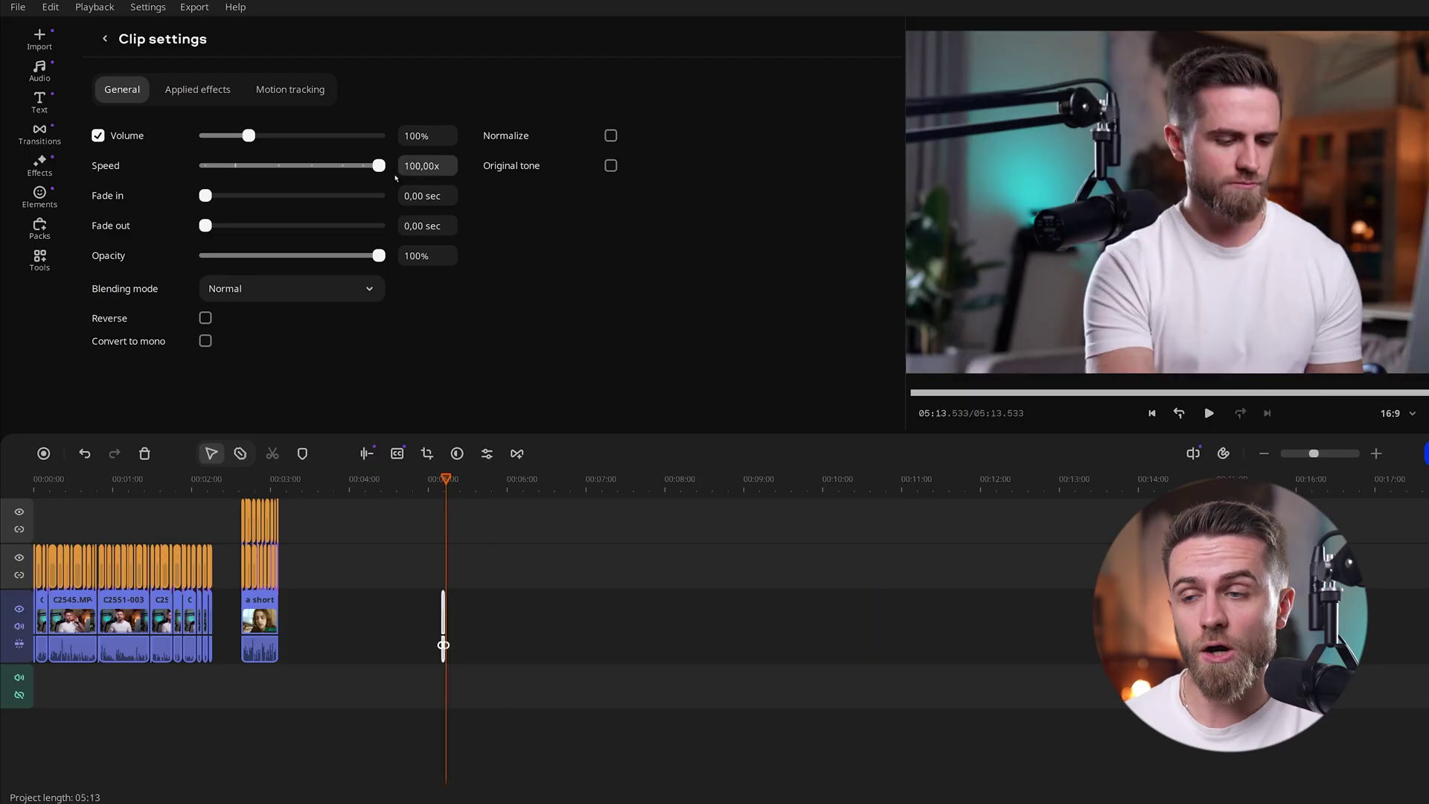
pyautogui.click(440, 485)
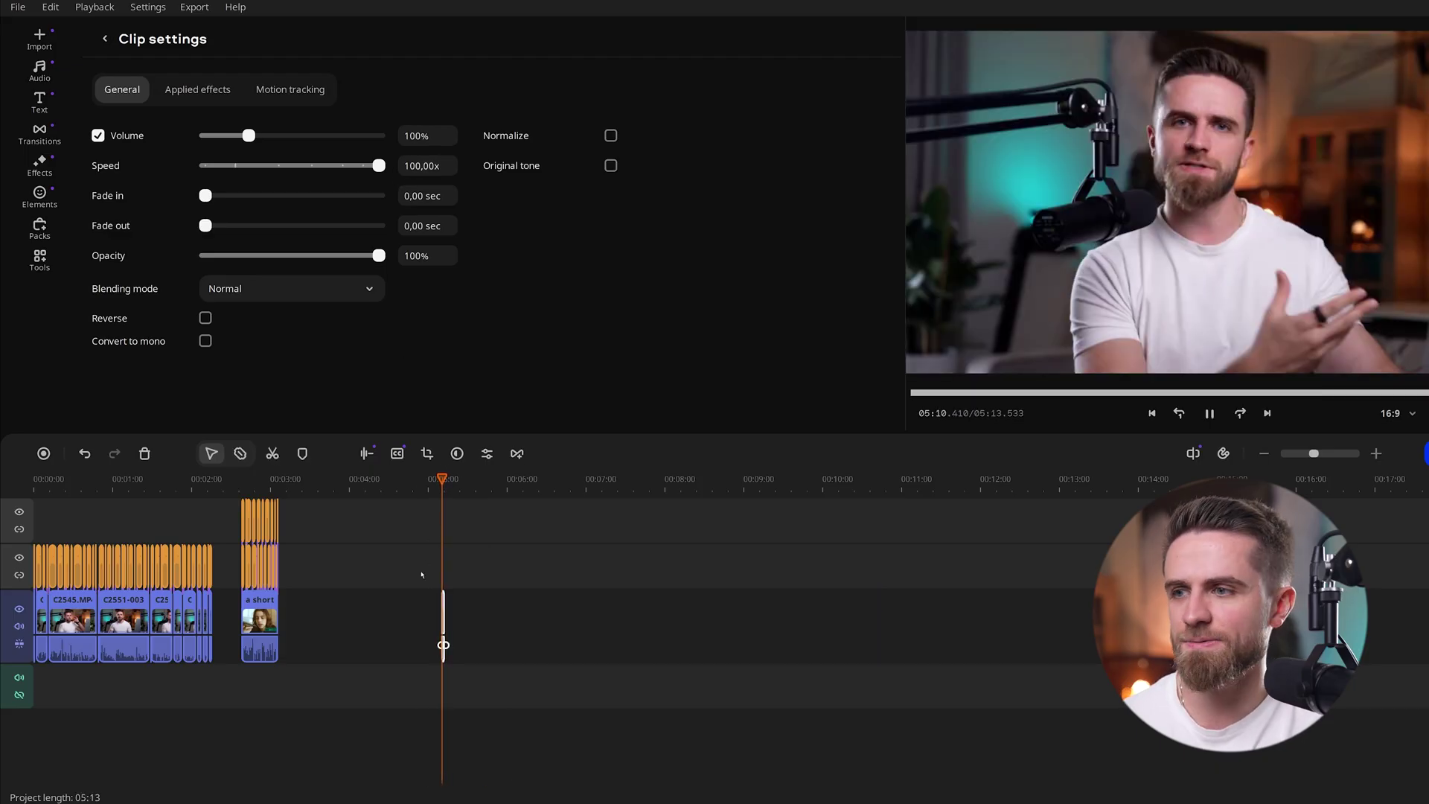
pyautogui.scroll(3, 426, 577)
pyautogui.scroll(5, 760, 606)
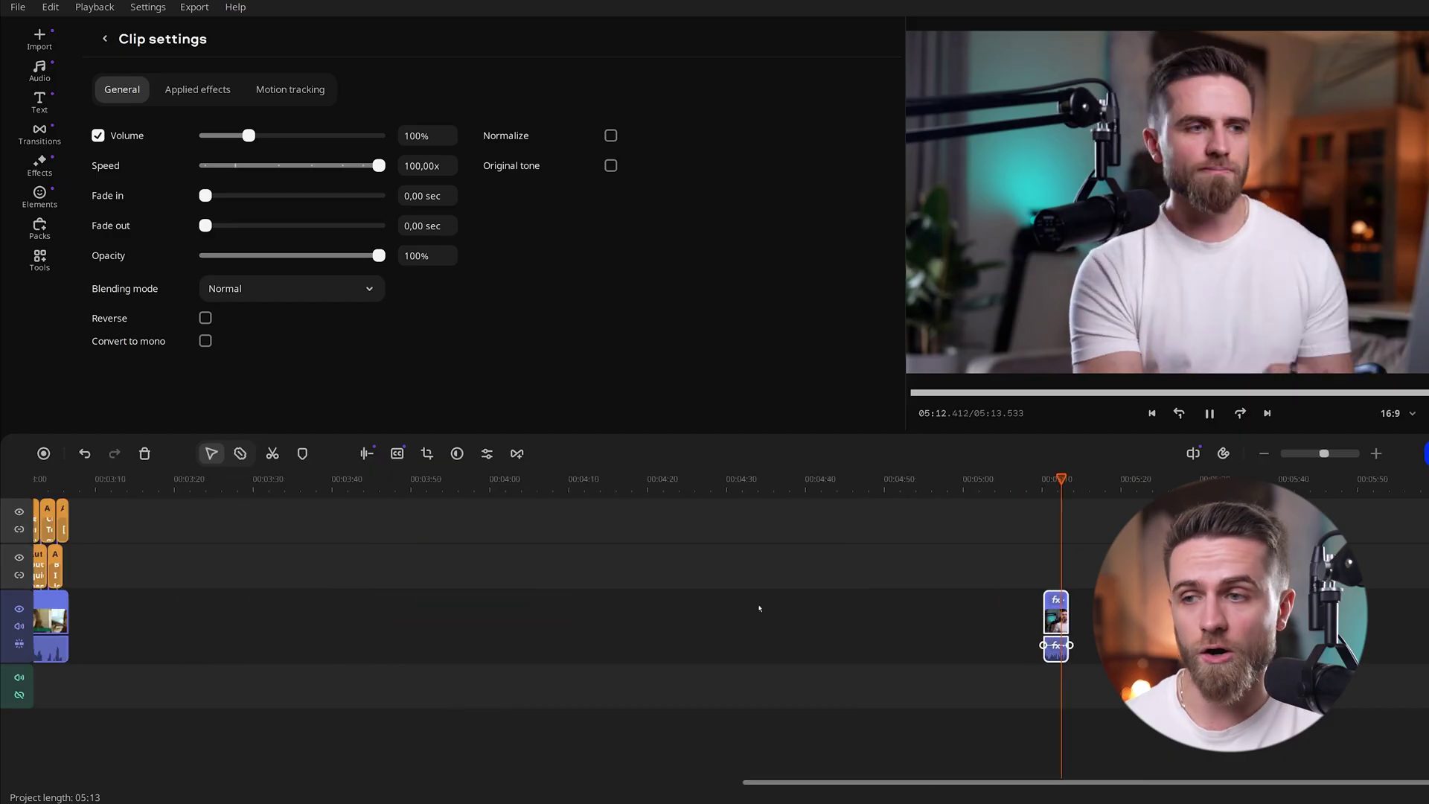
pyautogui.moveTo(1069, 485); pyautogui.dragTo(1008, 490)
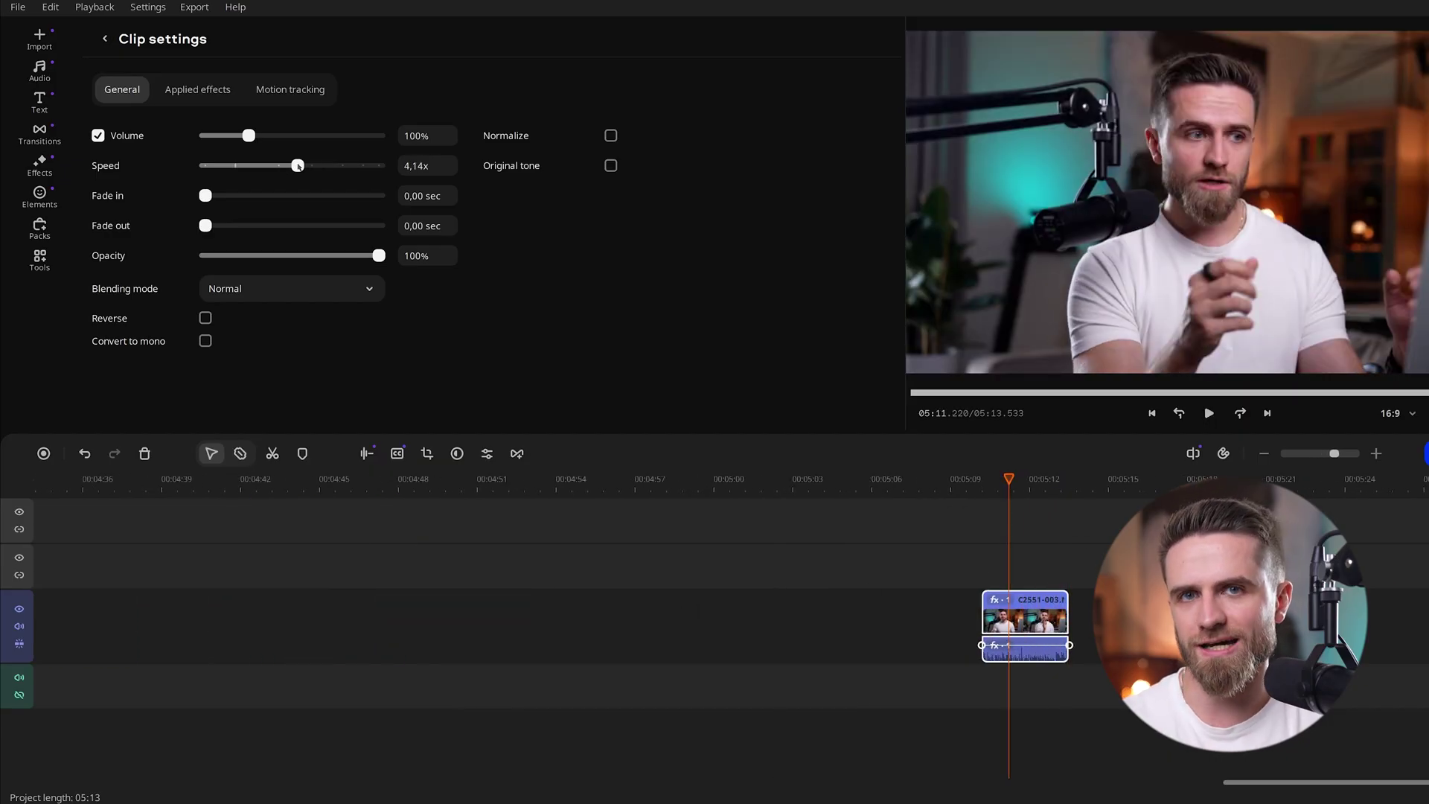
pyautogui.moveTo(297, 165); pyautogui.dragTo(271, 165)
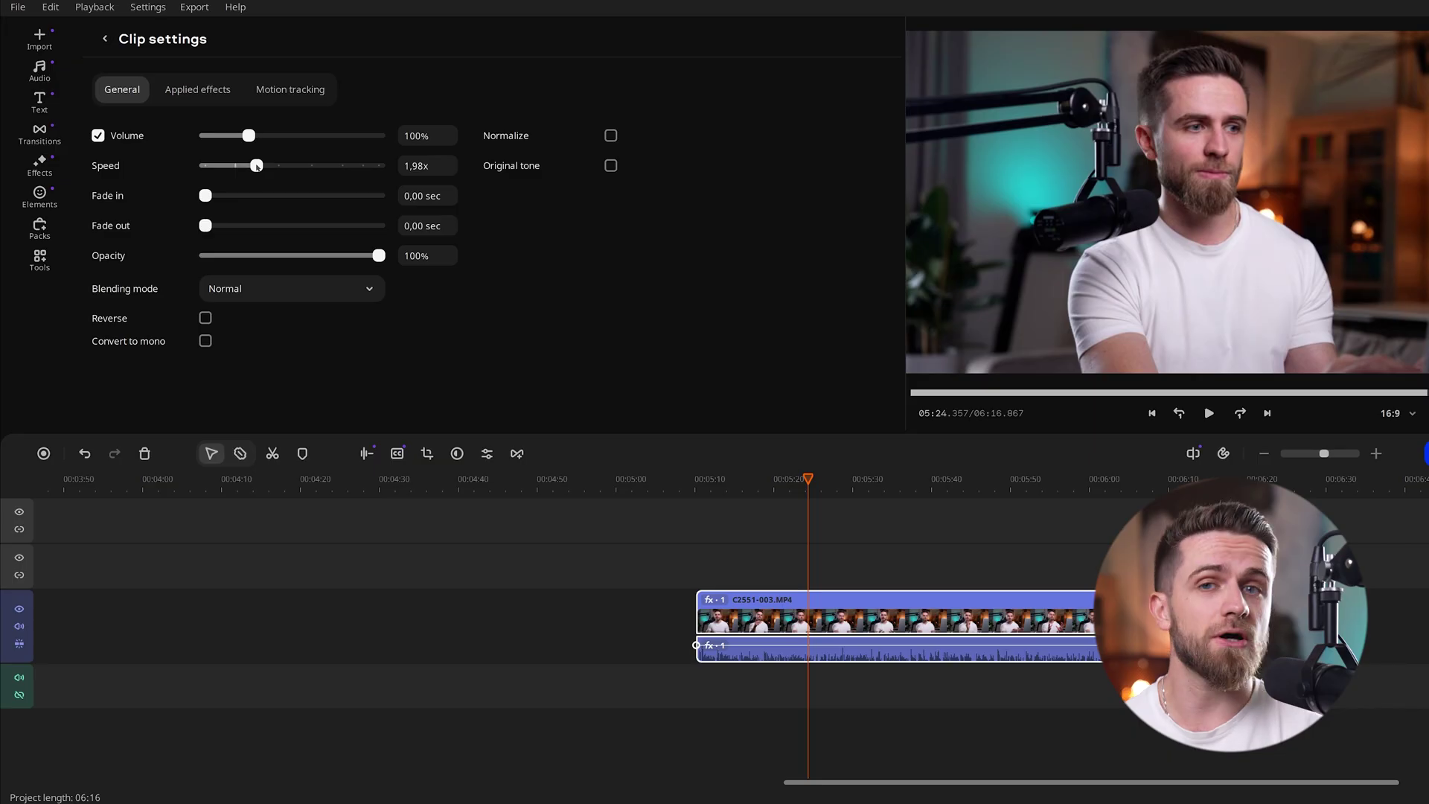
pyautogui.moveTo(257, 165); pyautogui.dragTo(237, 165)
pyautogui.press('space')
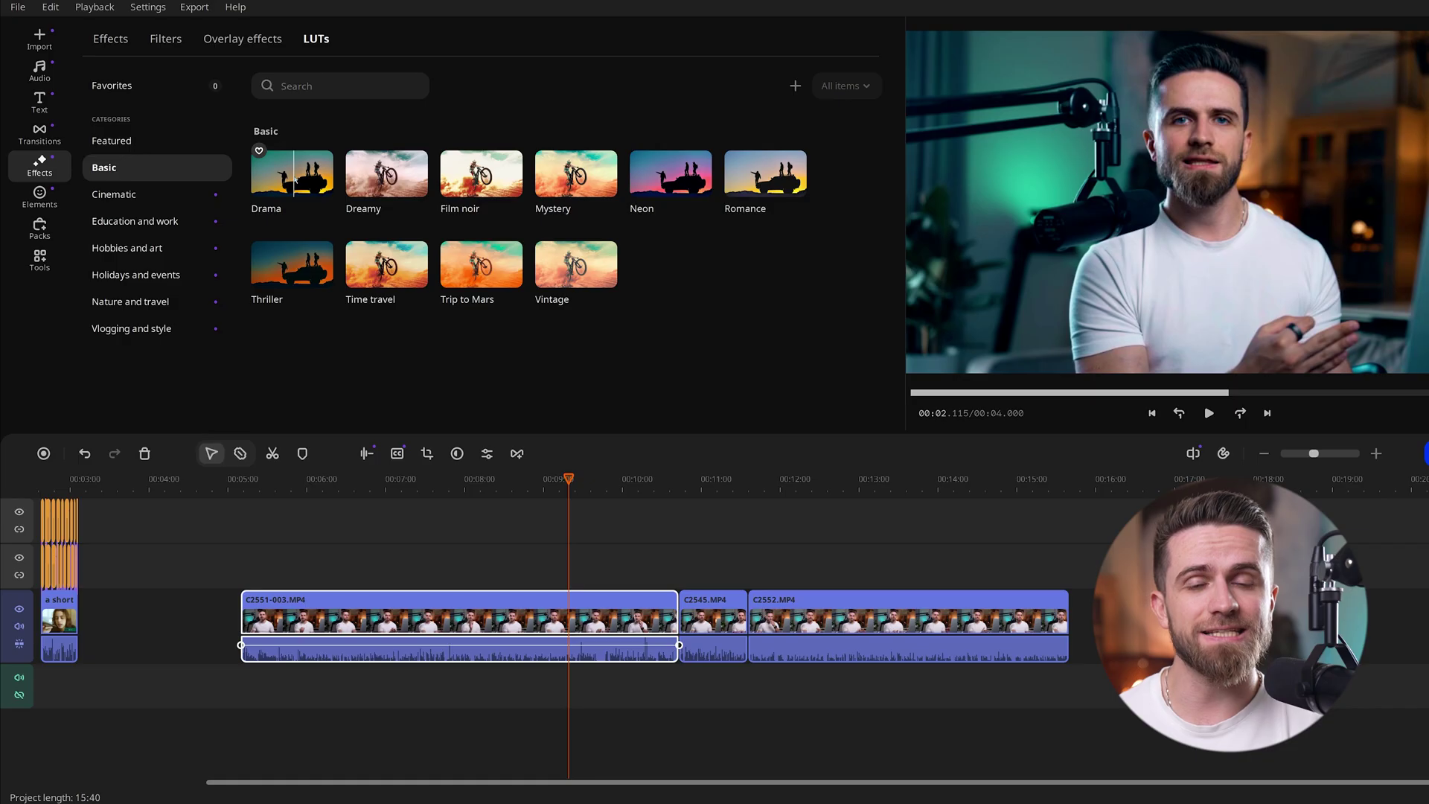
# Apply the Drama LUT to clip C2551-003 and copy its clip effects
pyautogui.moveTo(294, 179); pyautogui.dragTo(508, 604)
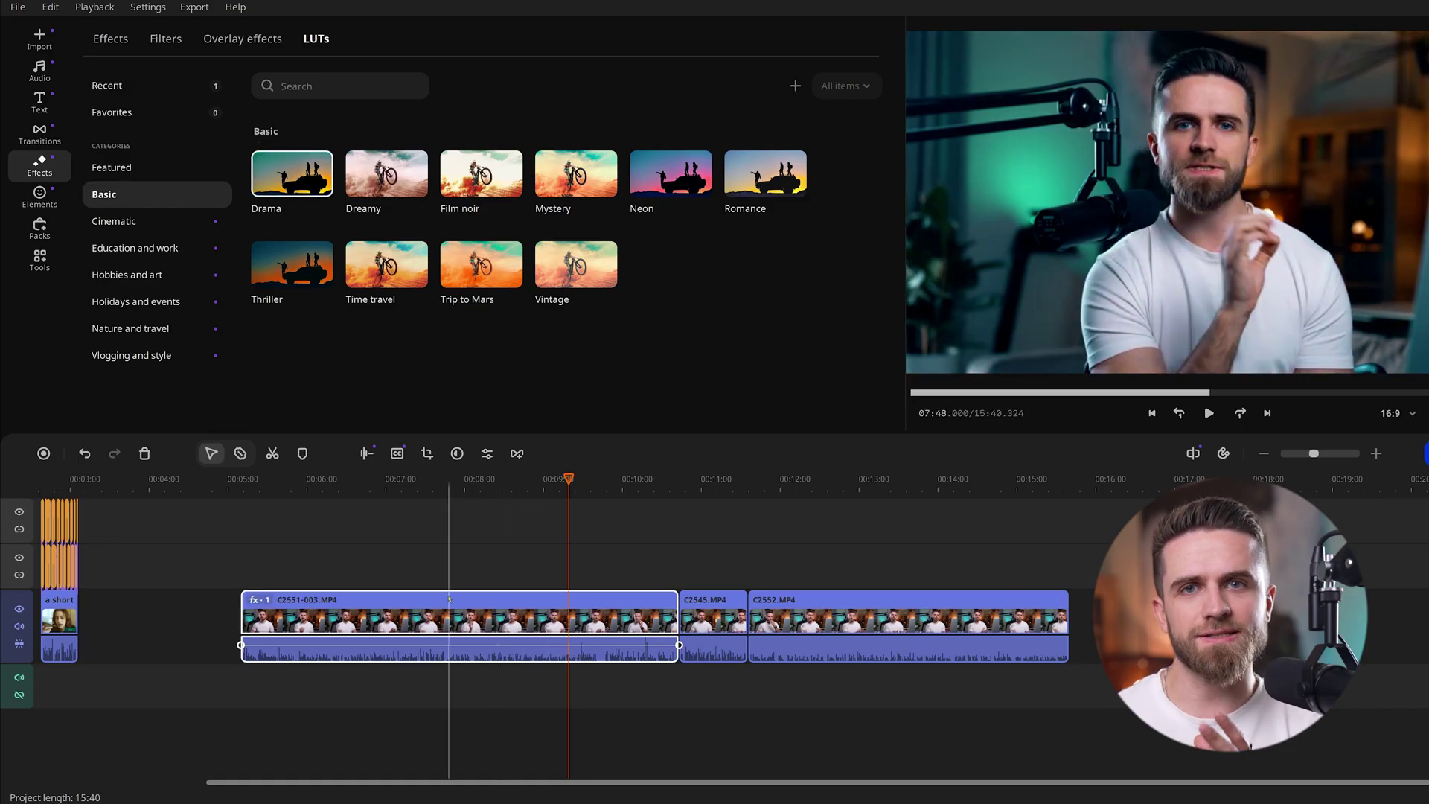
pyautogui.rightClick(388, 602)
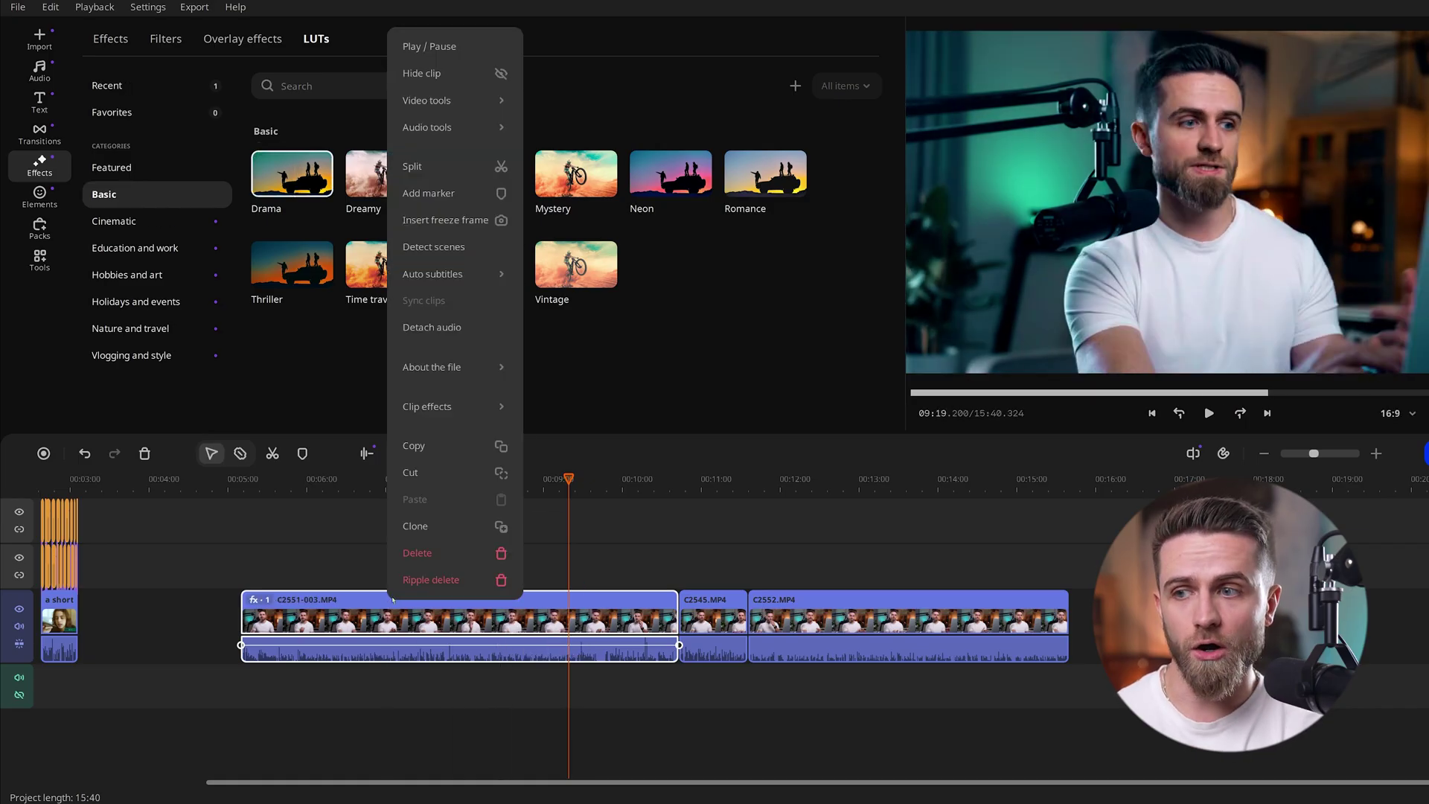
pyautogui.moveTo(453, 408)
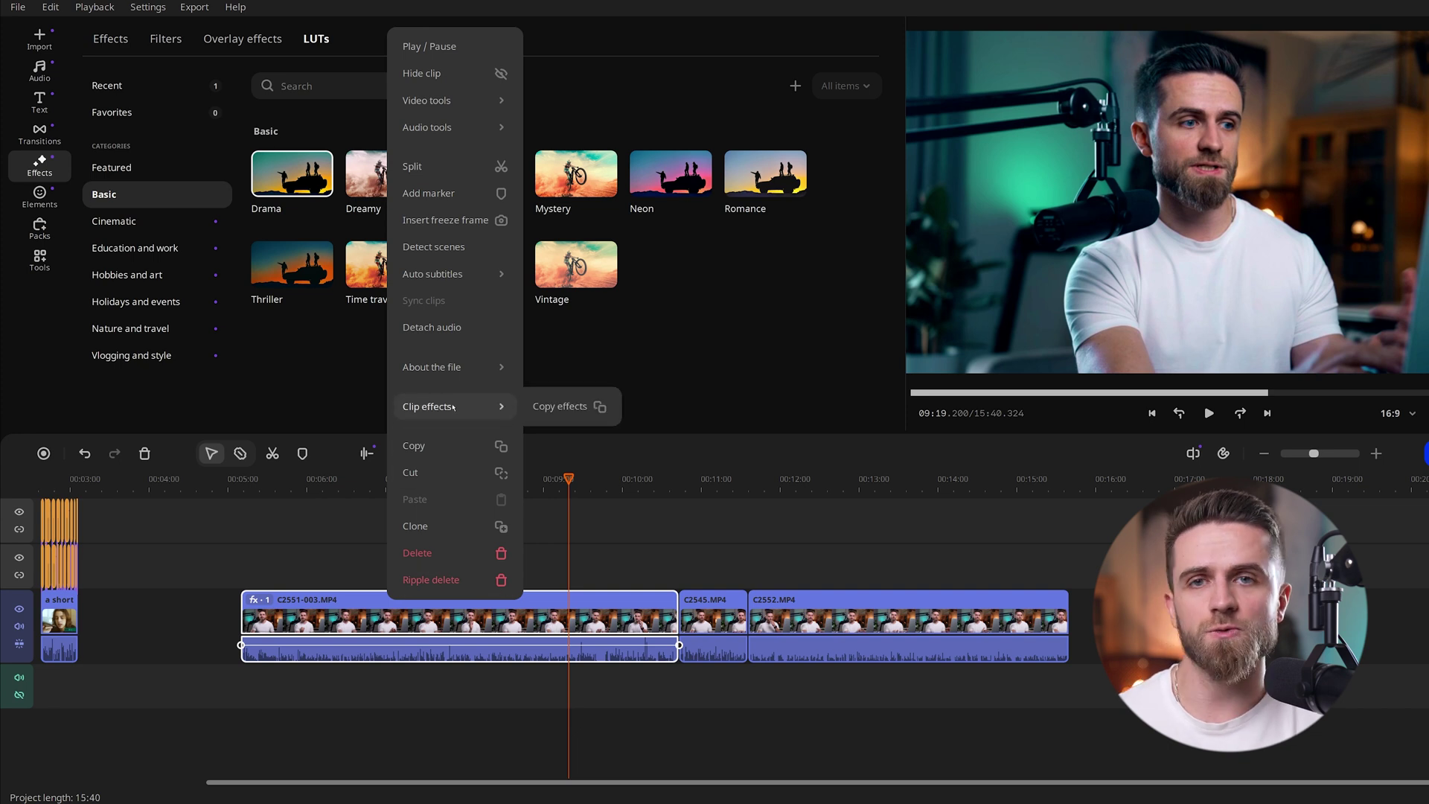
pyautogui.click(560, 407)
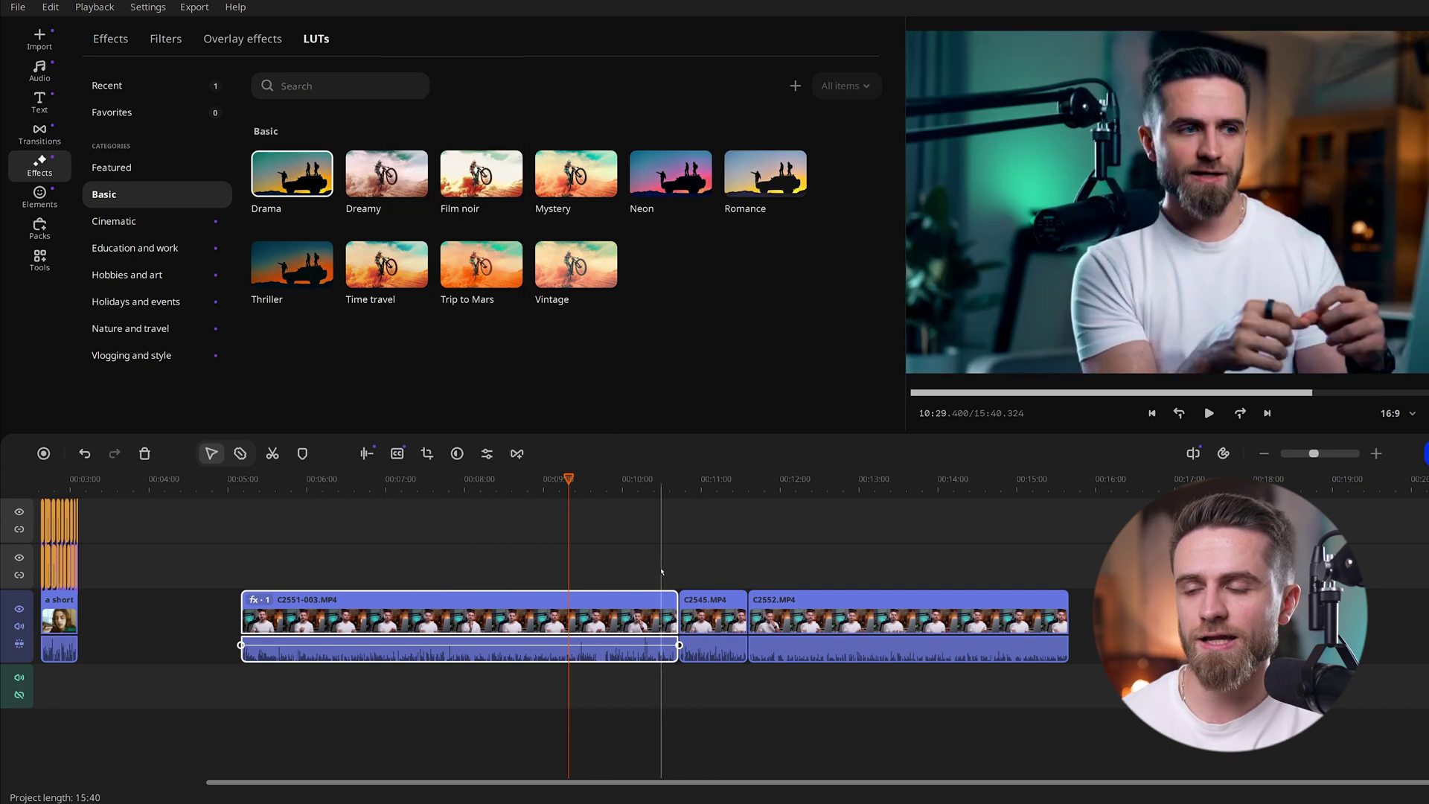
# Paste the copied effects onto C2545 and C2552, then scrub through to preview the LUT
pyautogui.click(721, 599)
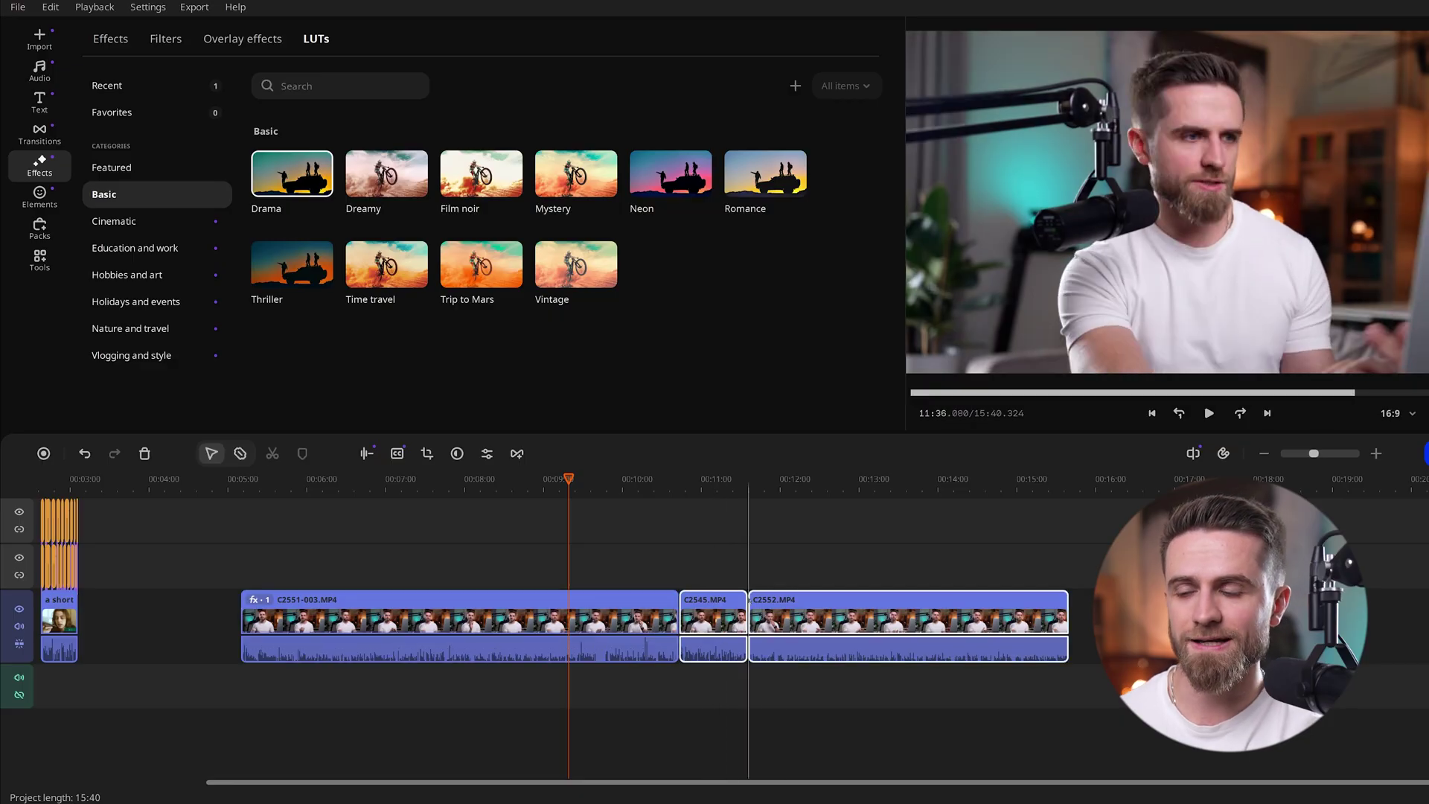
pyautogui.rightClick(723, 597)
pyautogui.moveTo(774, 401)
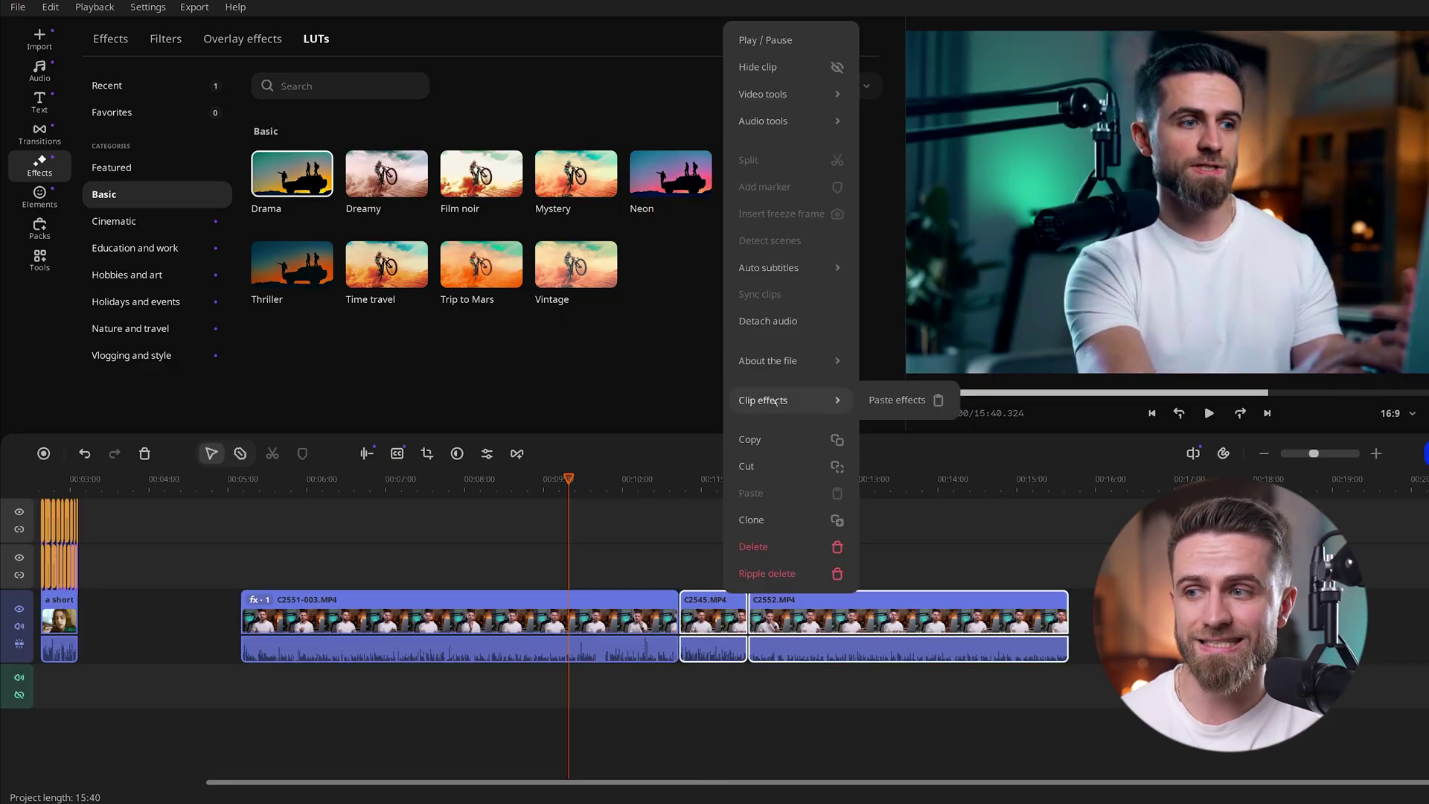
pyautogui.click(881, 401)
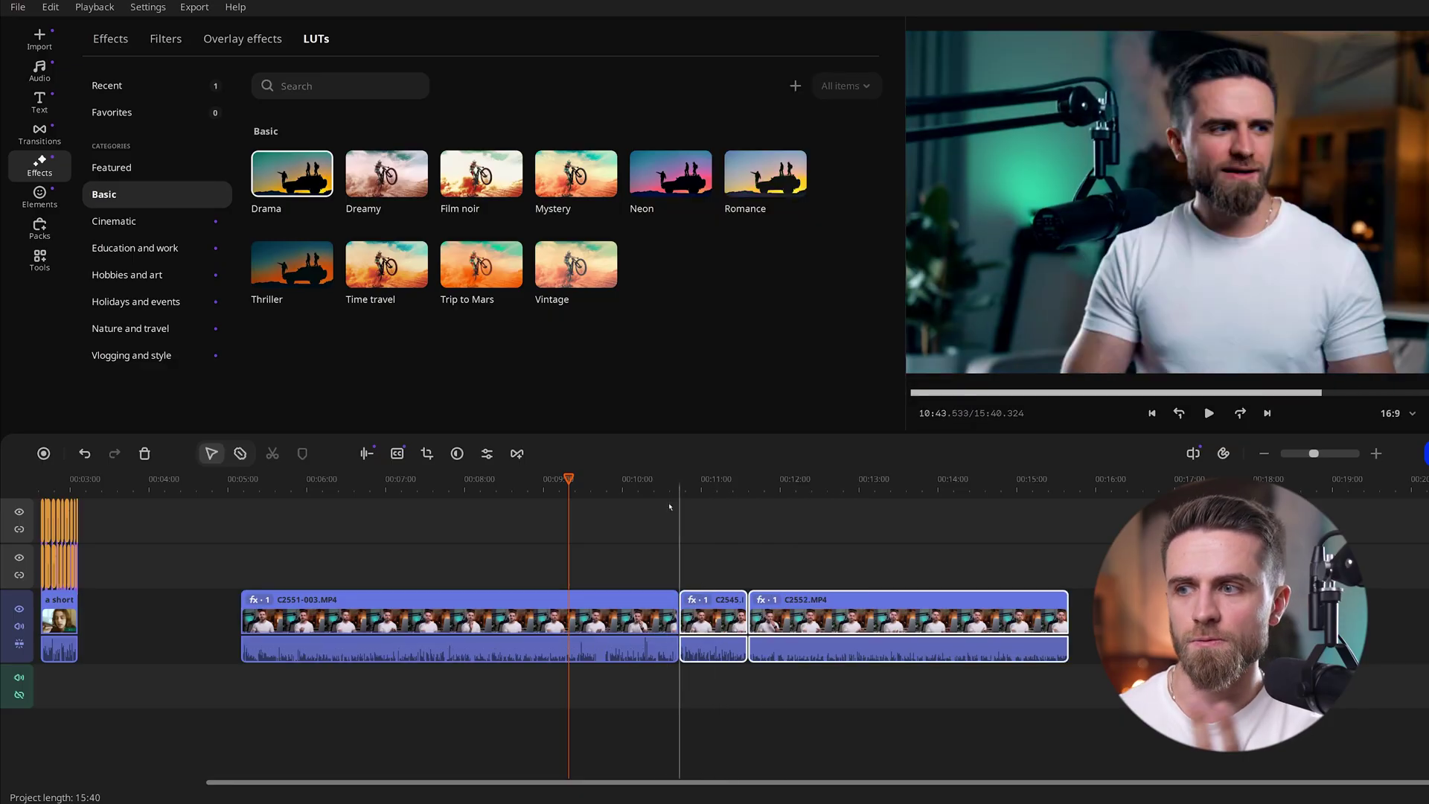
pyautogui.click(654, 486)
pyautogui.moveTo(654, 483); pyautogui.dragTo(707, 507)
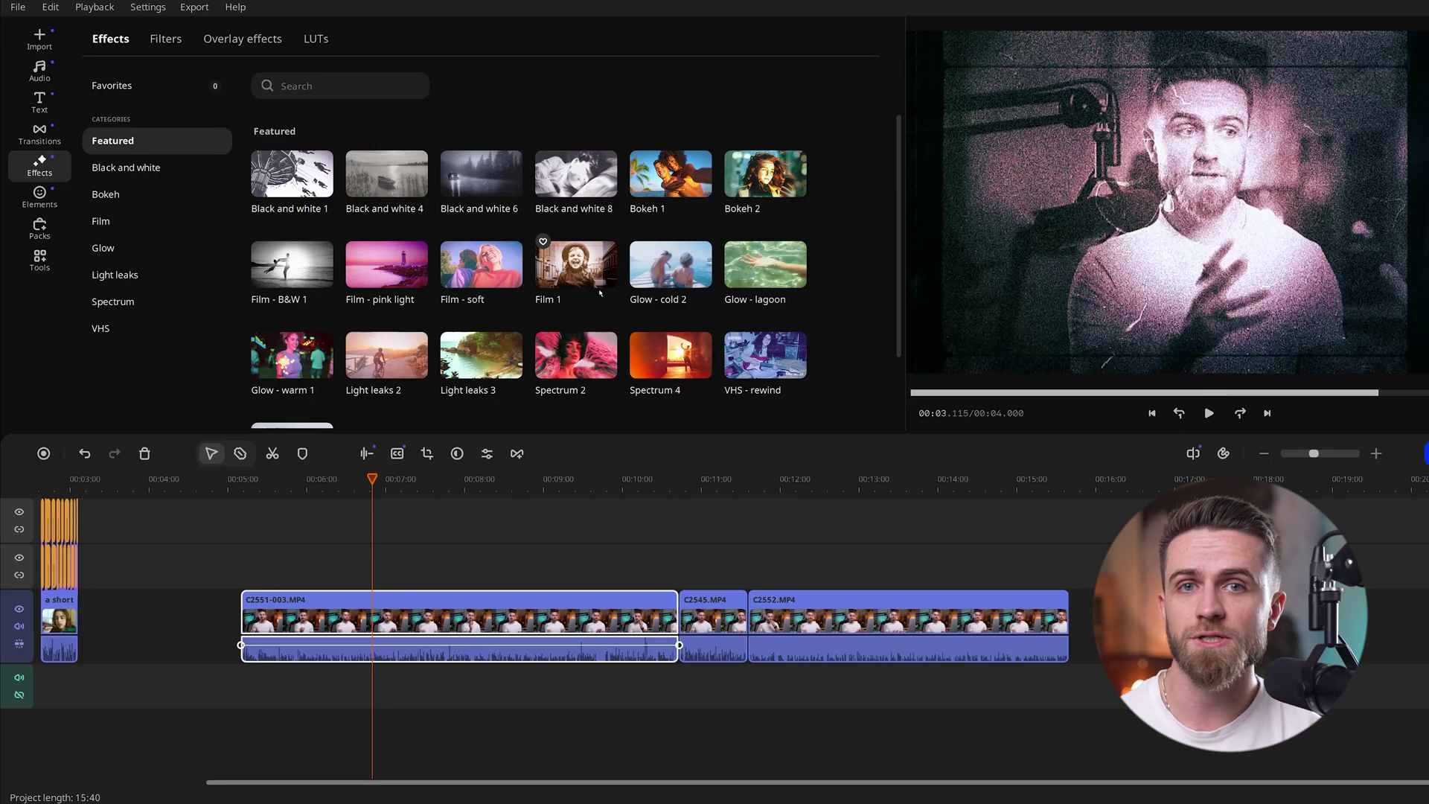
# Add the VHS 1 and Film - warm effects to clip C2551-003
pyautogui.scroll(-2, 577, 261)
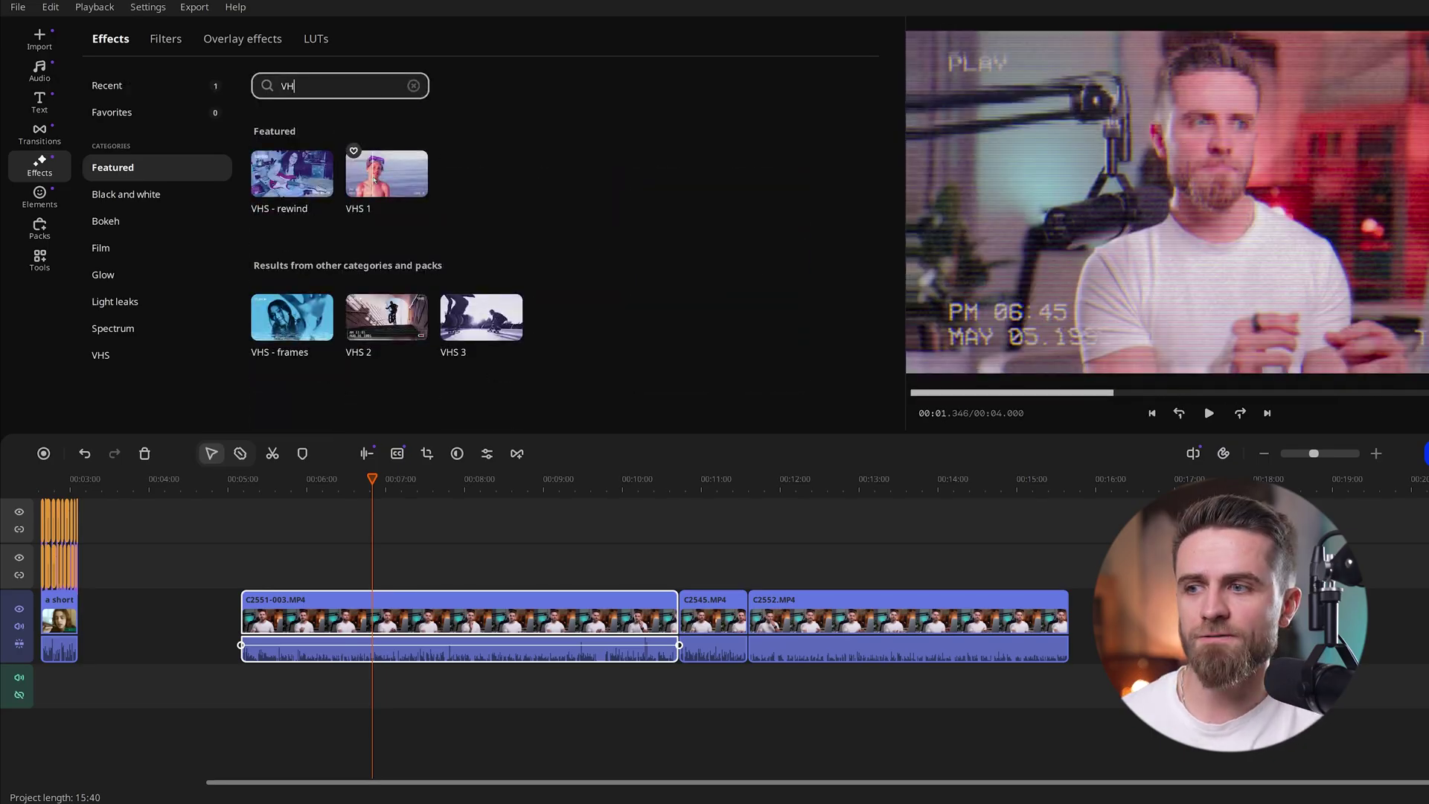
pyautogui.moveTo(386, 173); pyautogui.dragTo(417, 599)
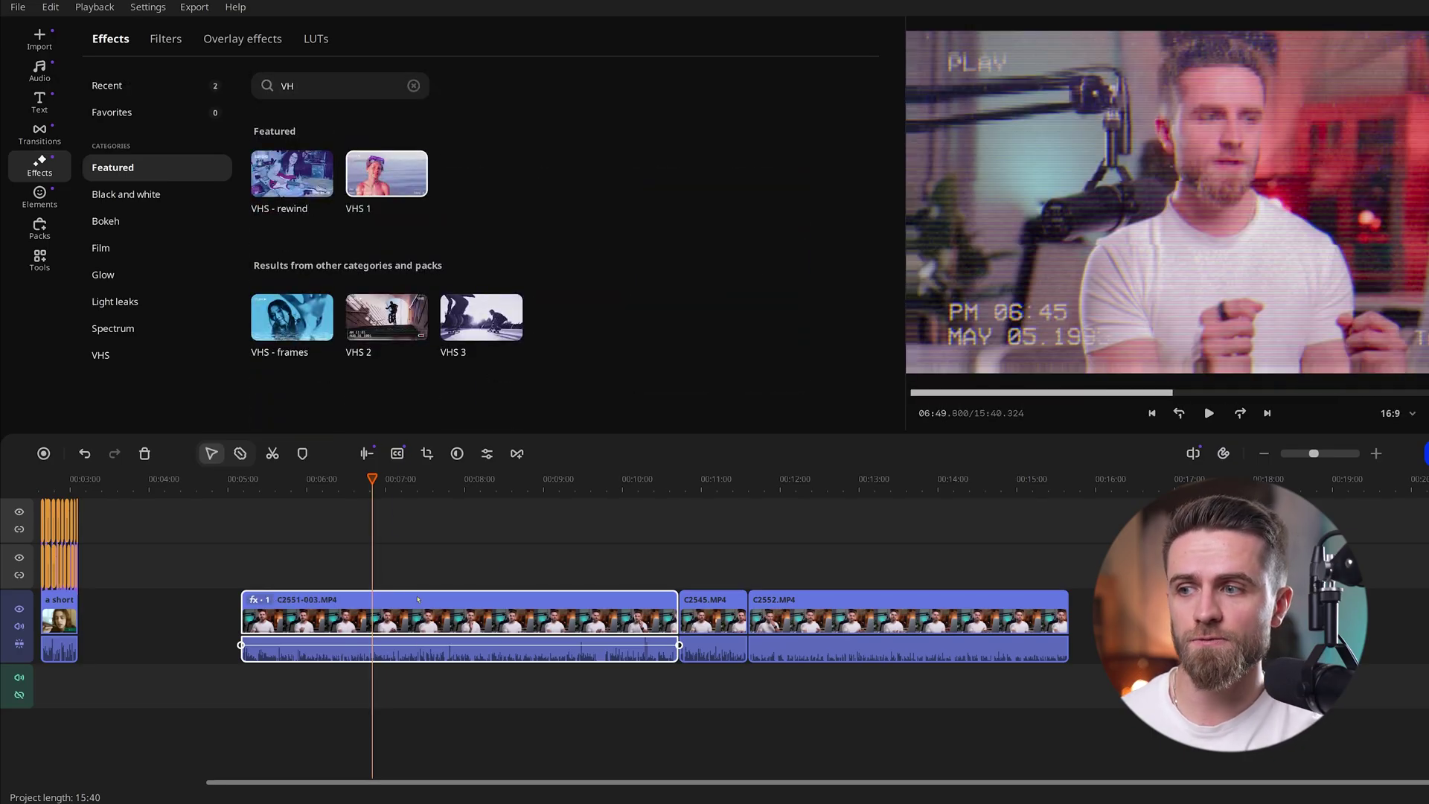
pyautogui.moveTo(292, 316); pyautogui.dragTo(339, 600)
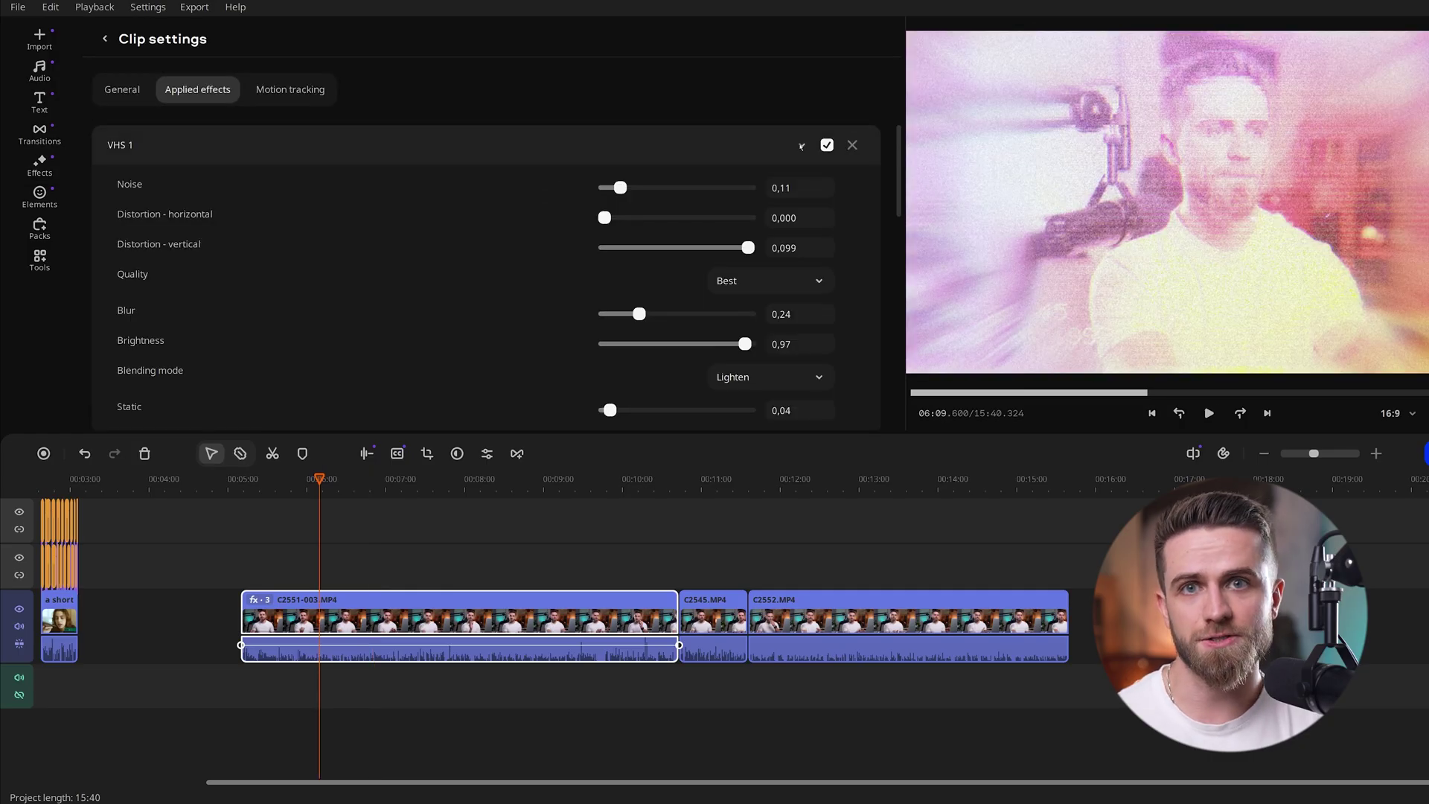
# Collapse the VHS 1, Film - warm and Spectrum - distortion sections, then lower VHS 1's vertical distortion
pyautogui.click(802, 145)
pyautogui.click(801, 194)
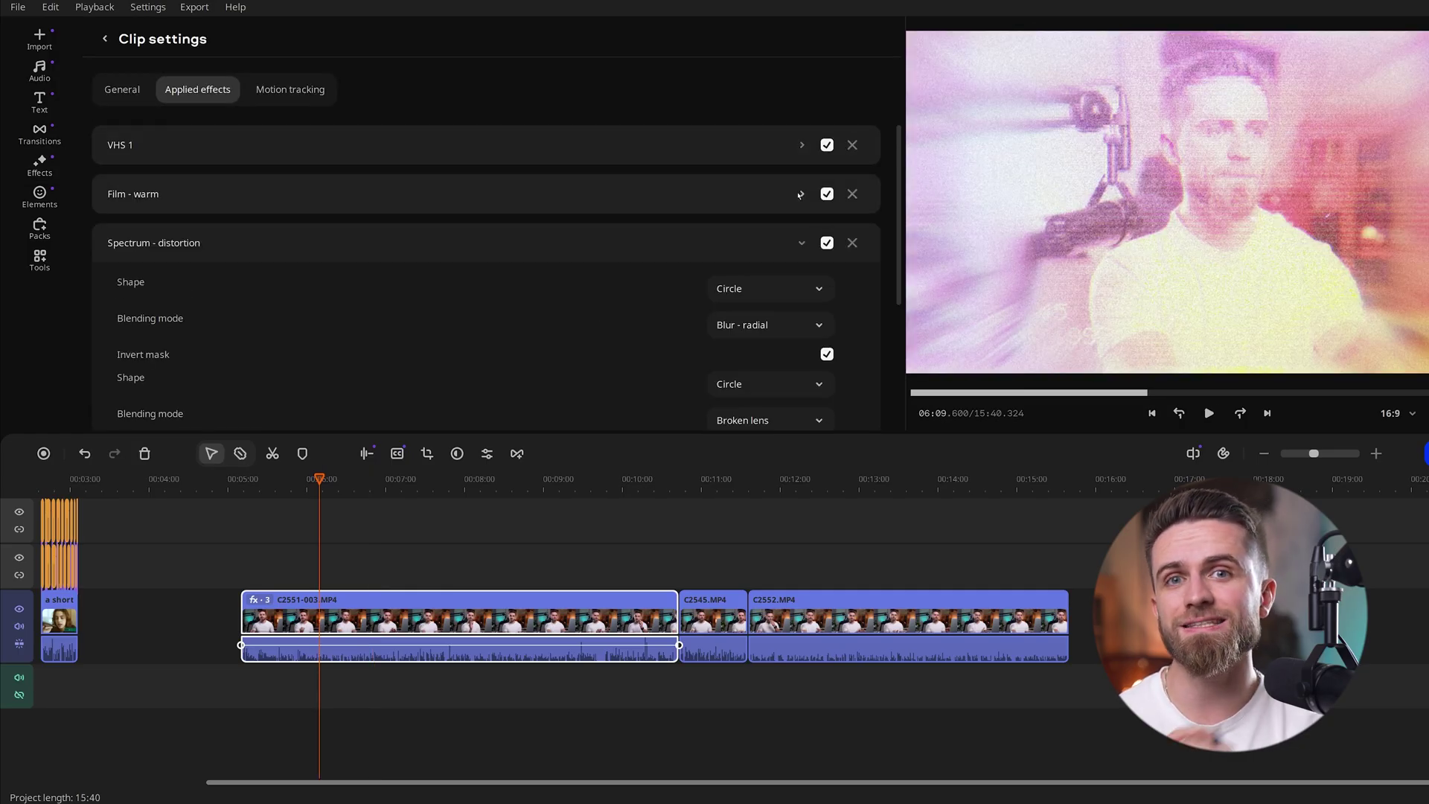
pyautogui.click(801, 243)
pyautogui.click(802, 145)
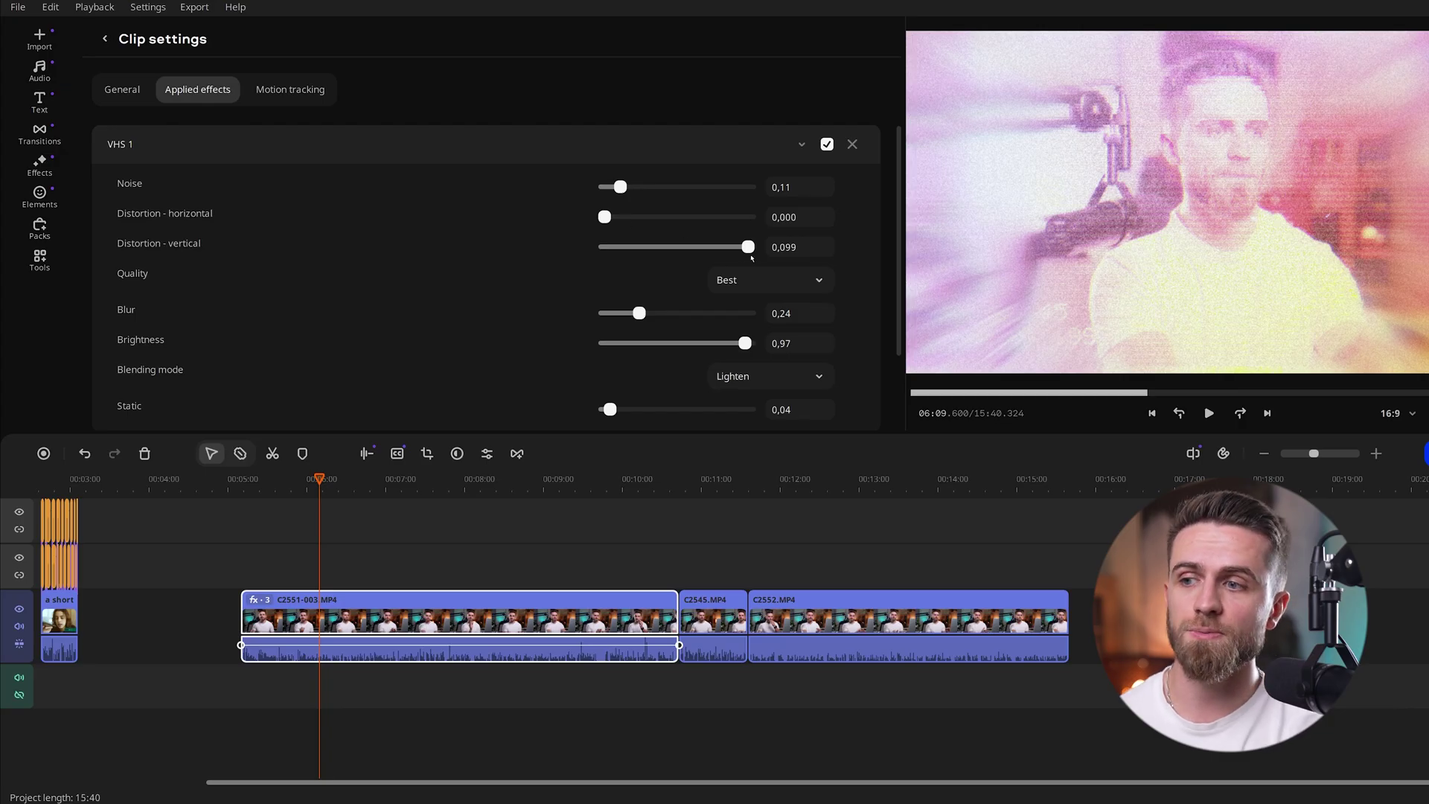
pyautogui.moveTo(675, 249); pyautogui.dragTo(618, 248)
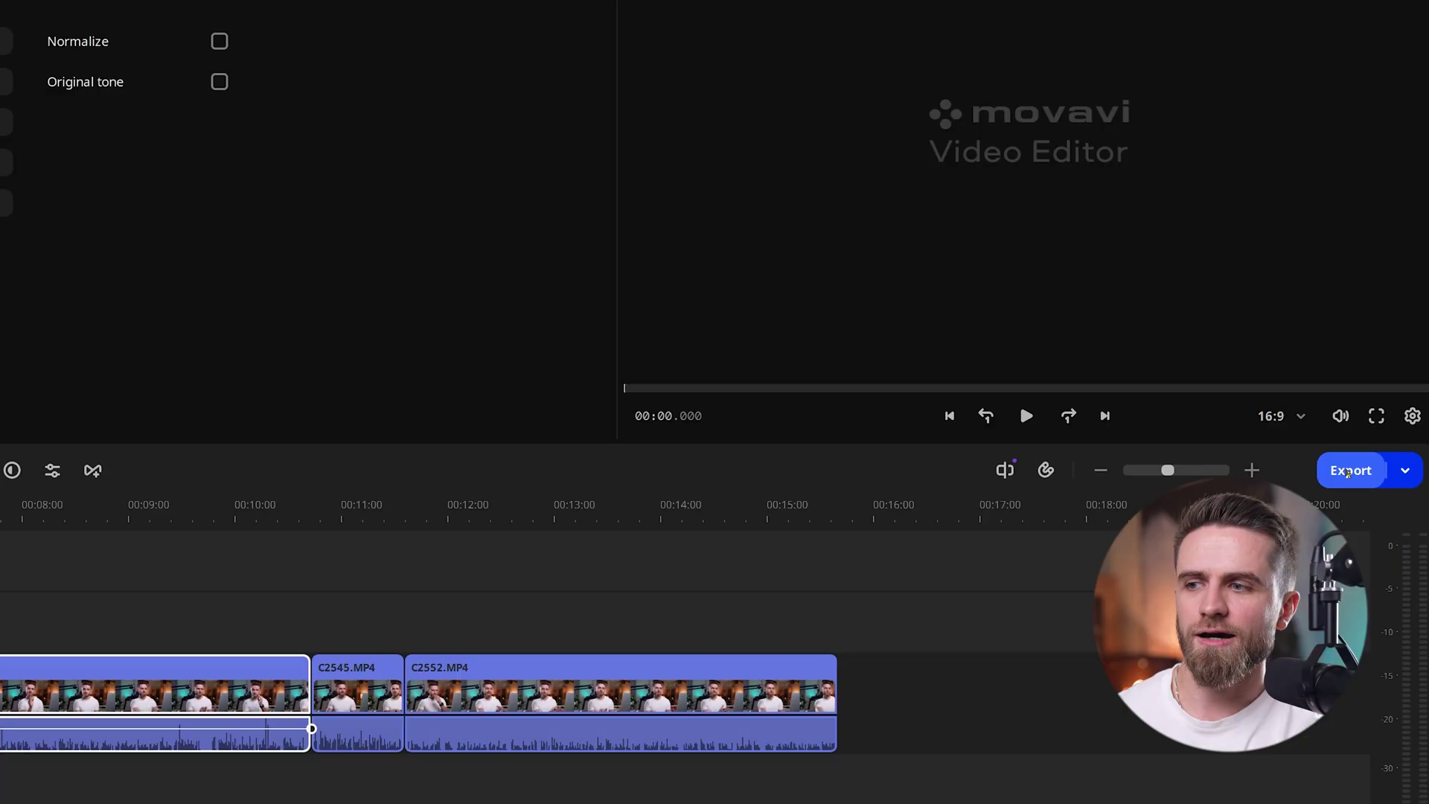
# Render the video to MP4 titled 'Movavi 26' in E:\Render with Custom quality
pyautogui.click(1348, 471)
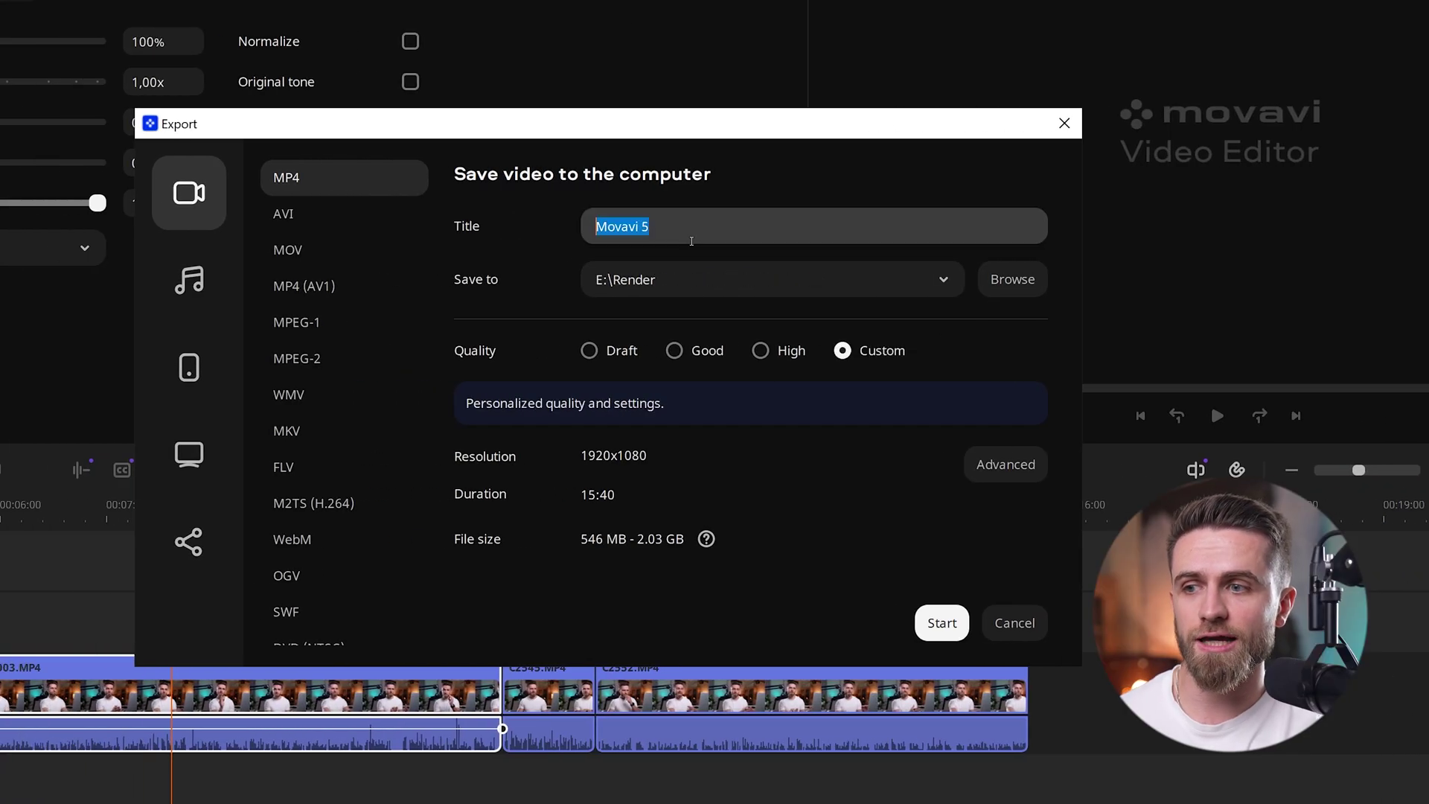
pyautogui.write('M')
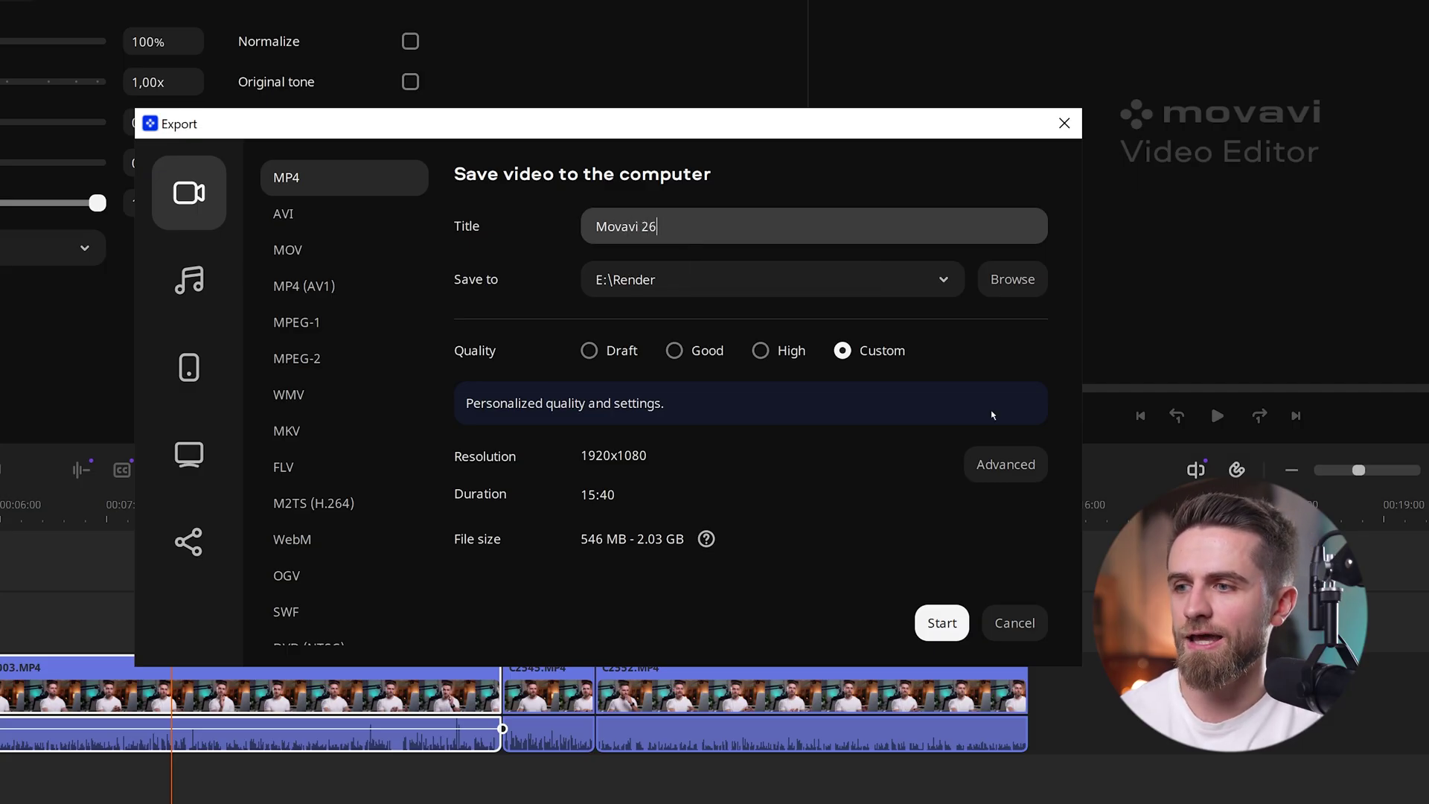
pyautogui.click(942, 624)
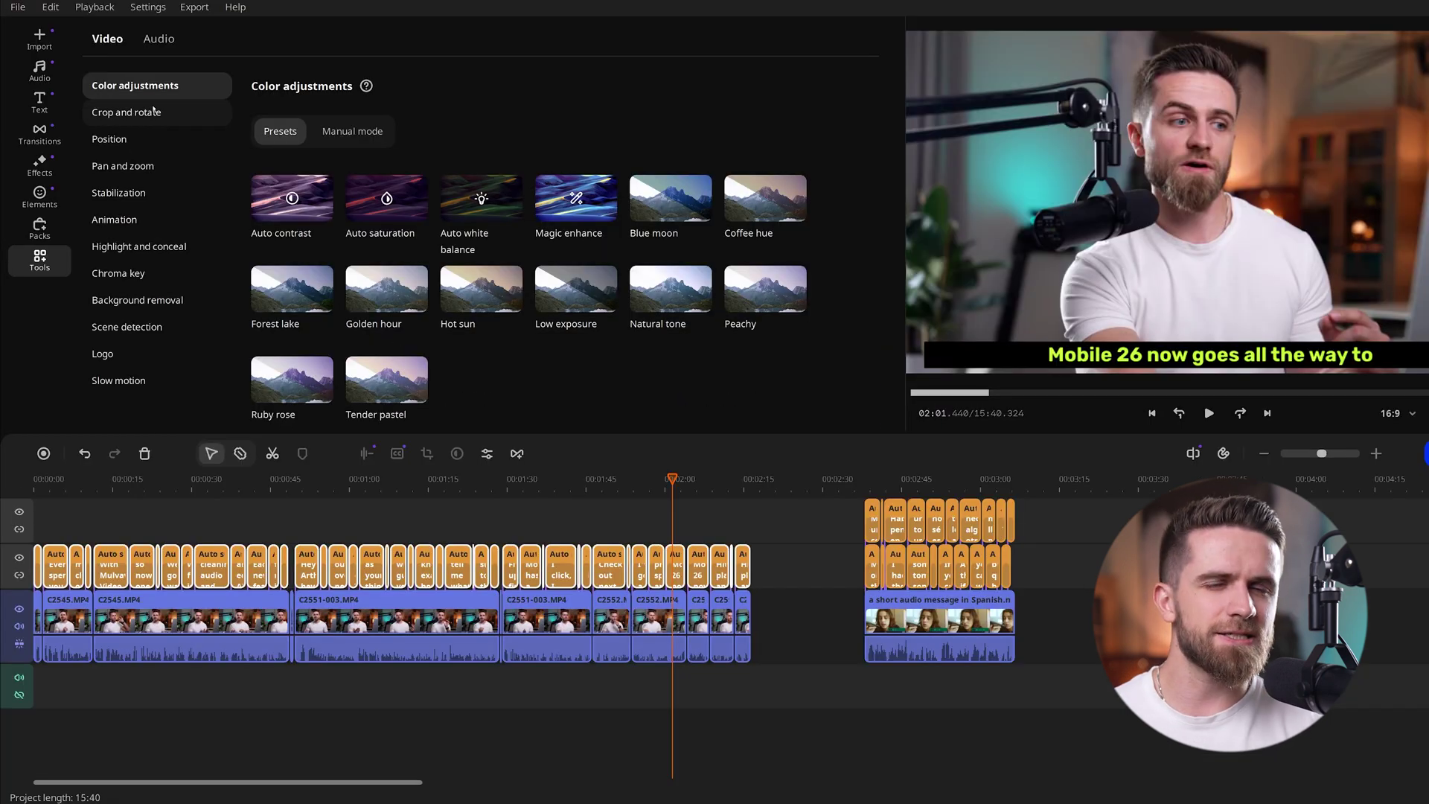
# View the Stabilization tool, switch to Audio tools, and bring up the subtitle clip's context menu
pyautogui.click(141, 193)
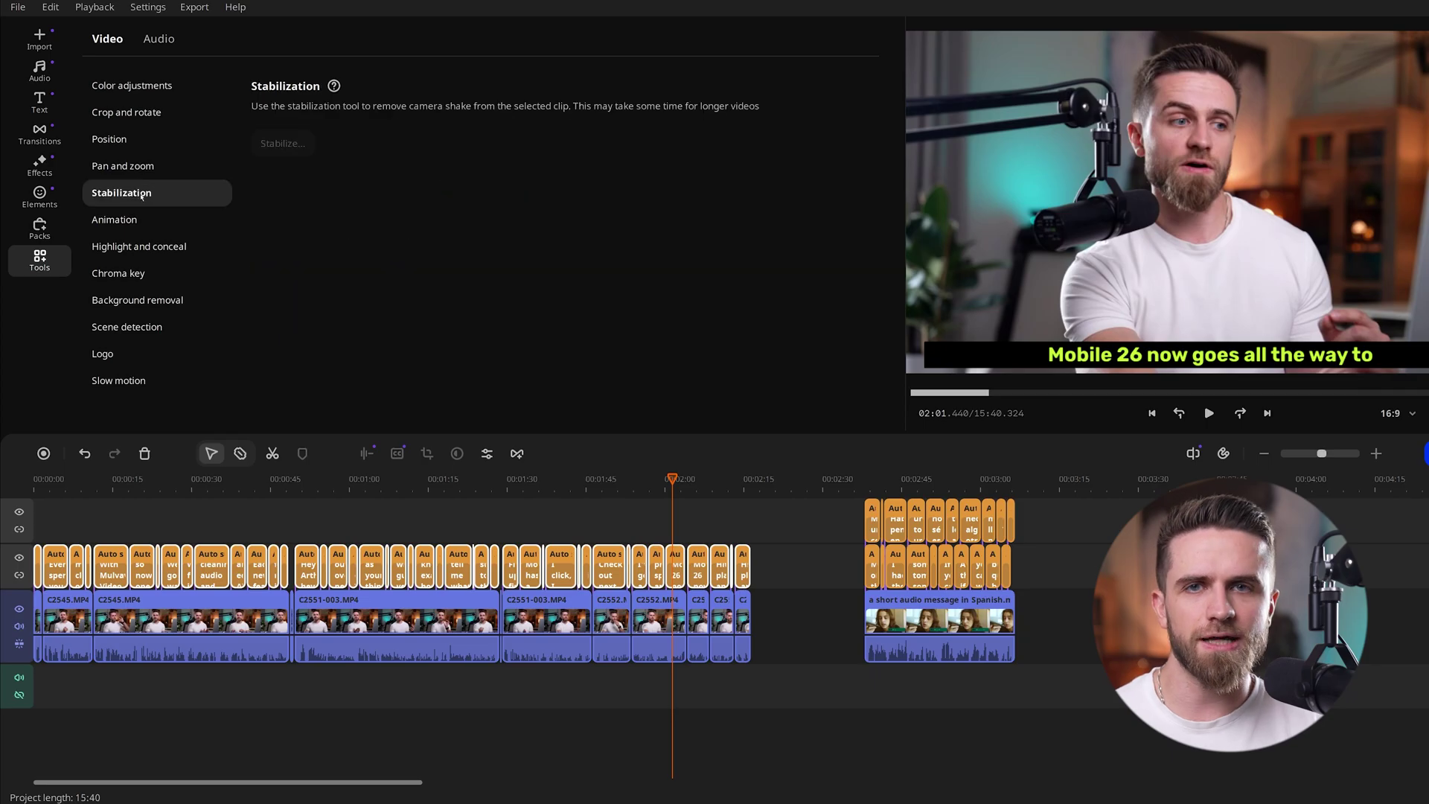
pyautogui.click(160, 43)
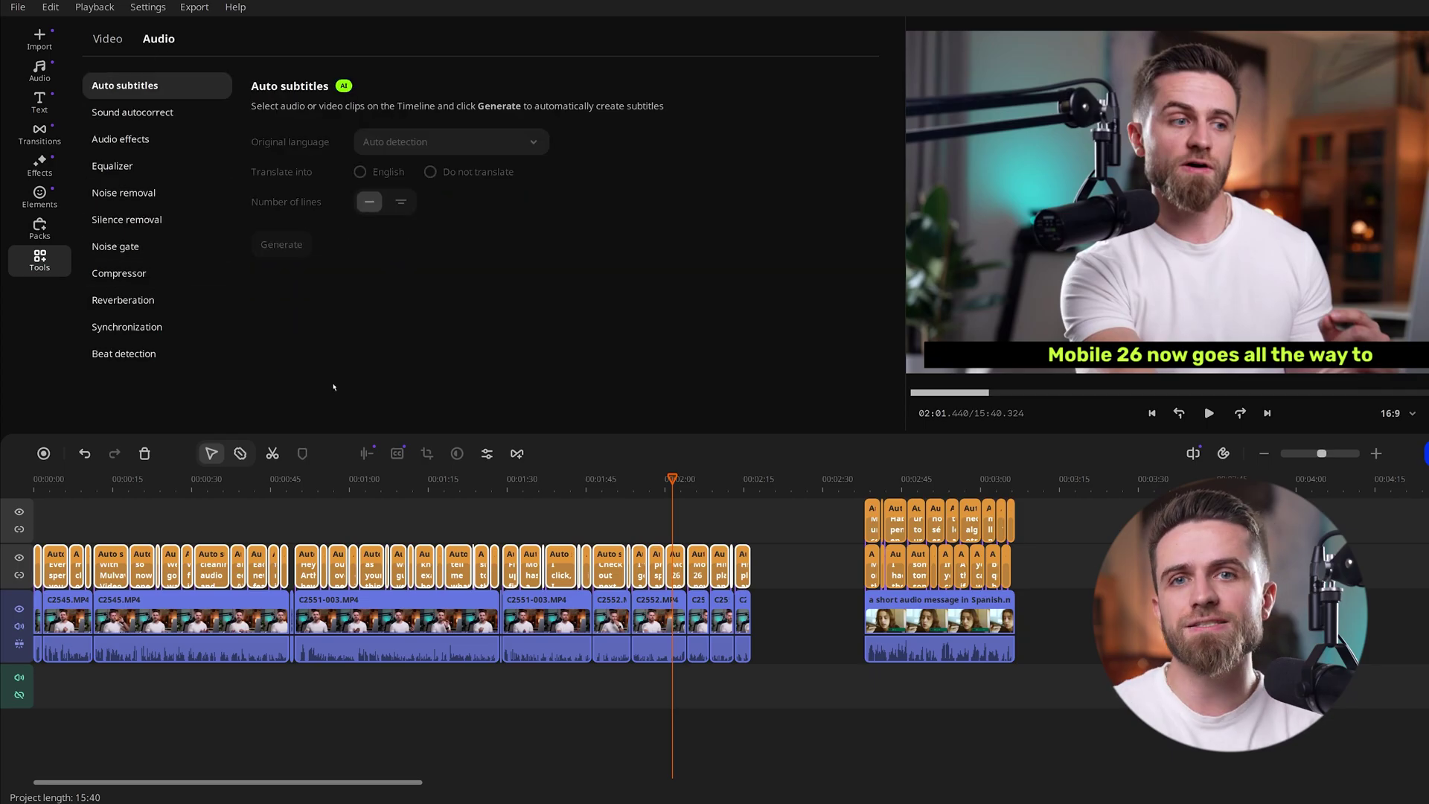
pyautogui.rightClick(430, 566)
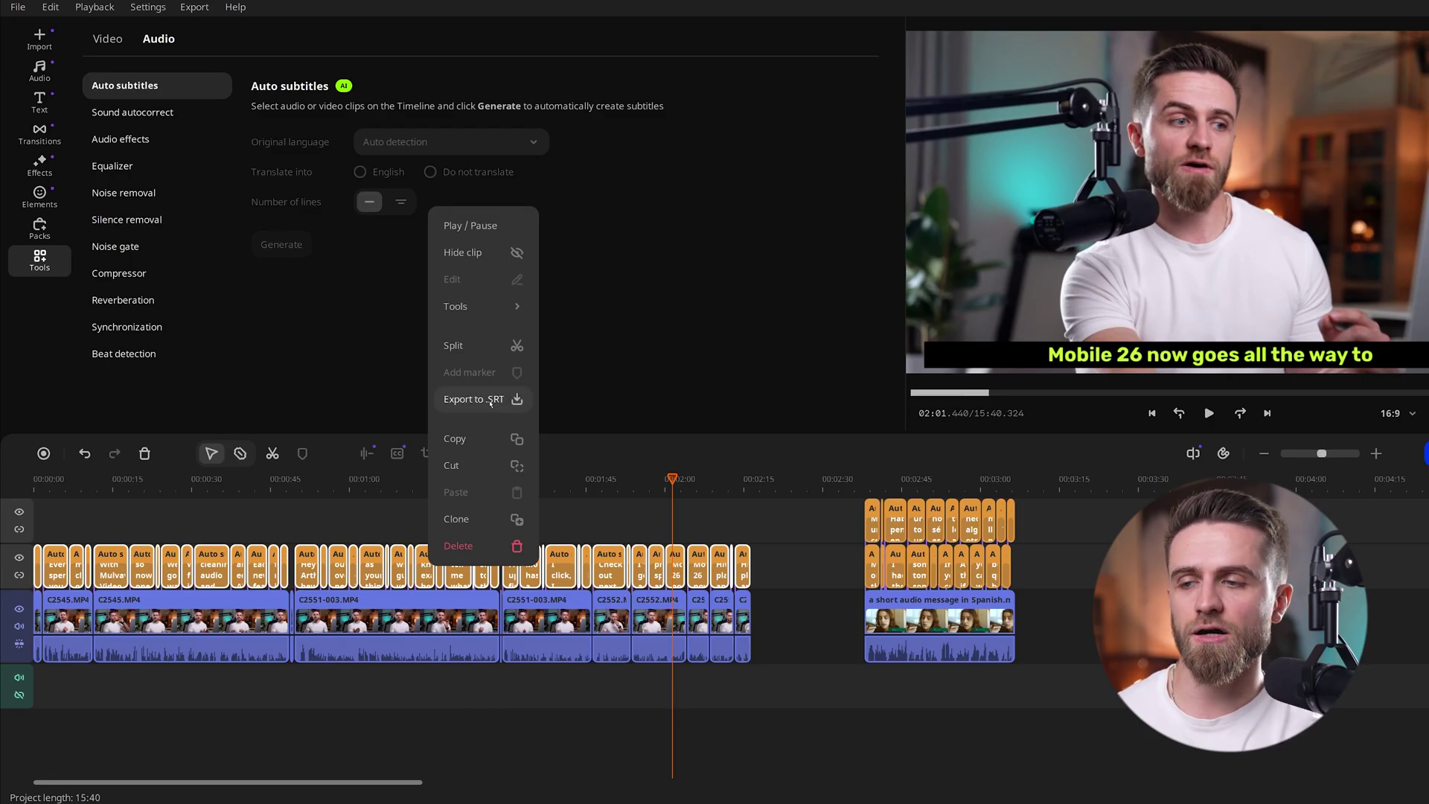
# Export the timeline subtitles as an .SRT file to the Movavi Library folder
pyautogui.click(491, 401)
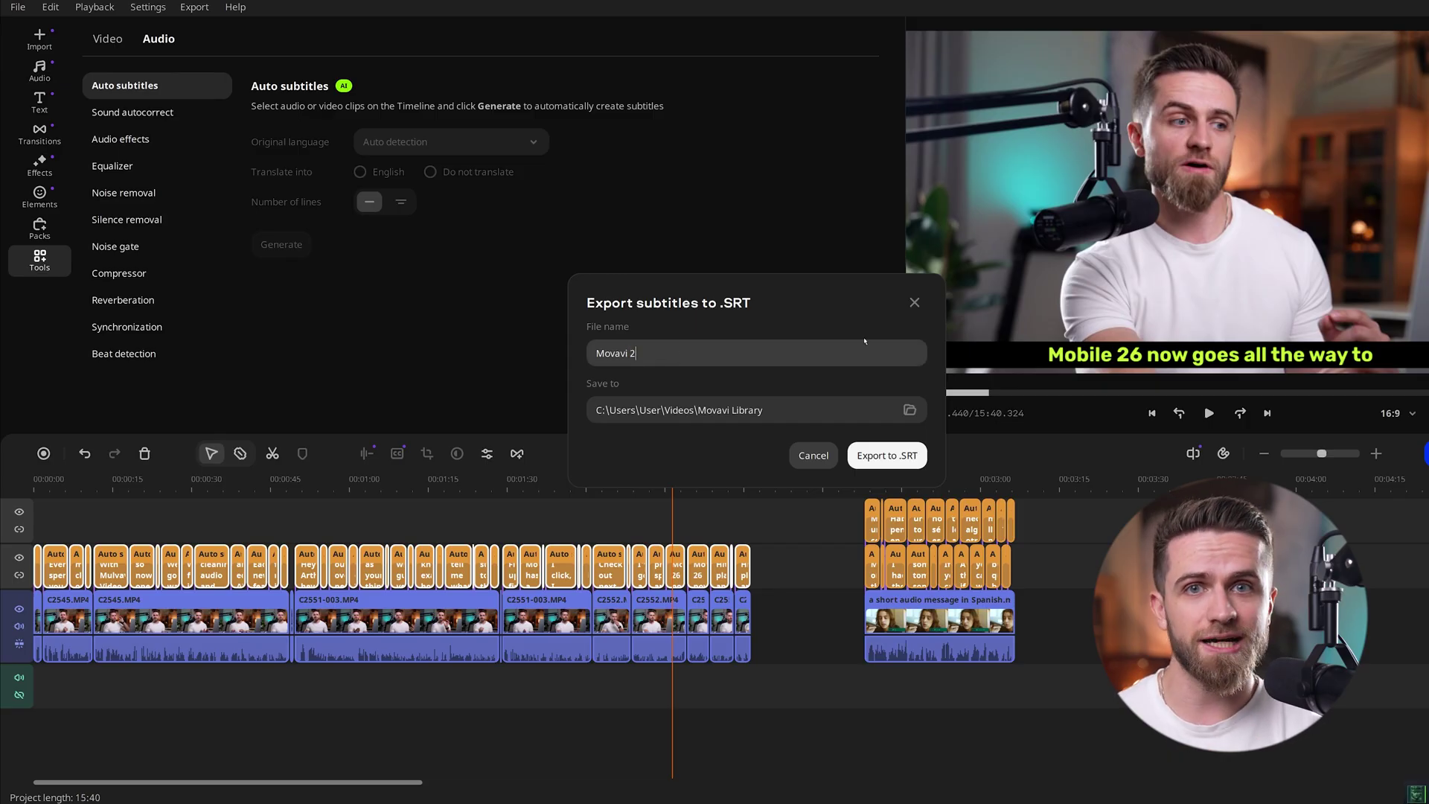
pyautogui.click(872, 458)
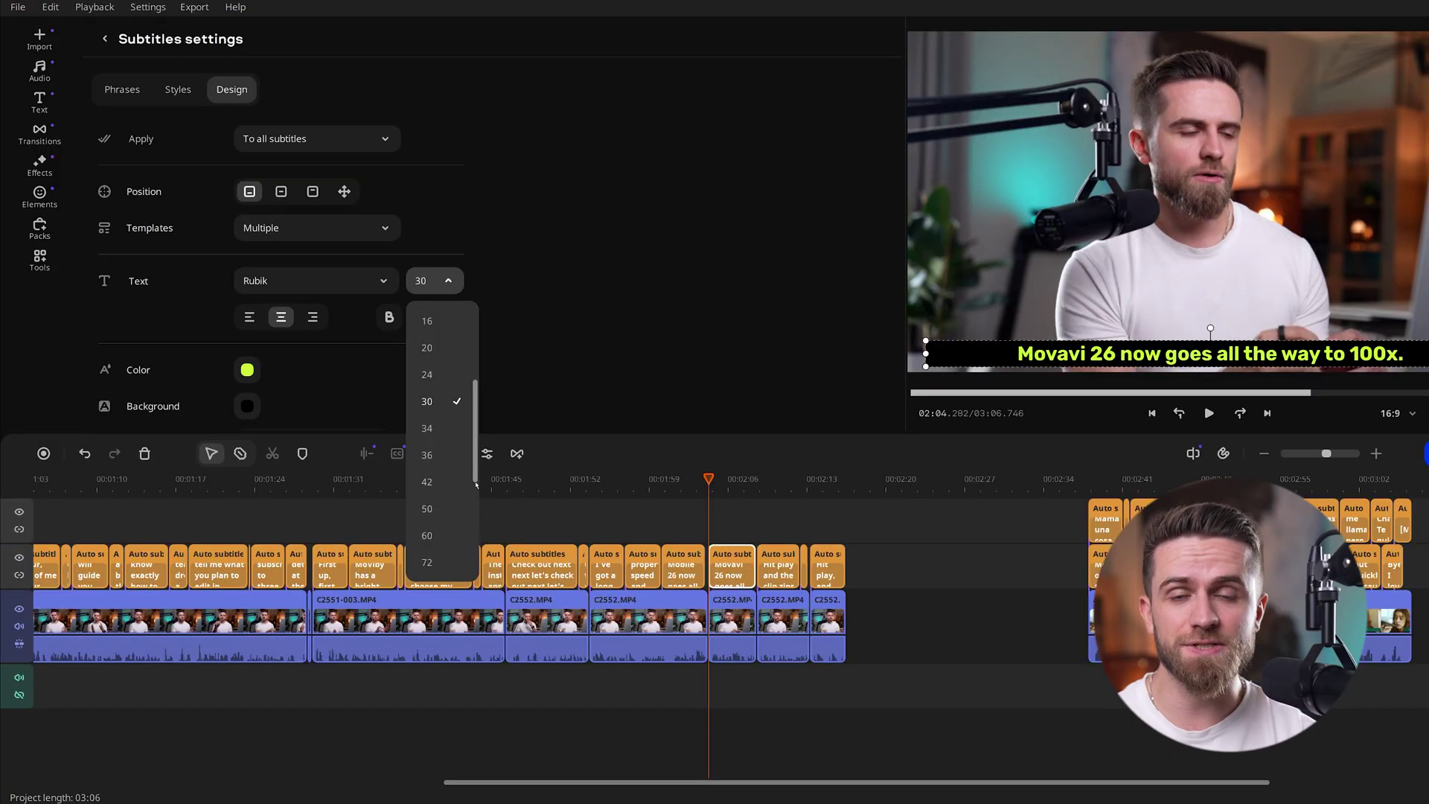
# Set the text size of all subtitles to 50
pyautogui.click(427, 508)
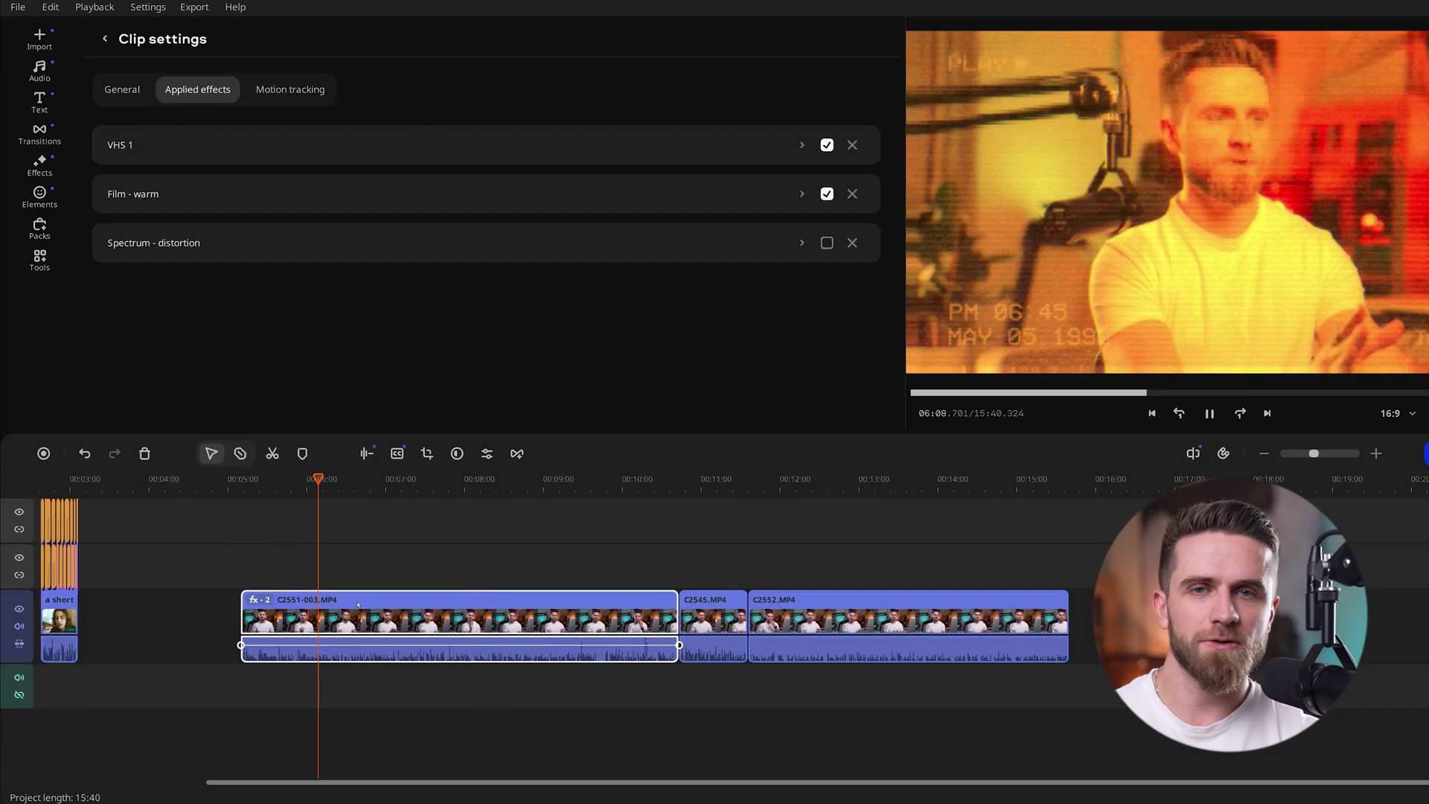
# Let the Movavi 26.mp4 export finish and move the Saving successful message aside
pyautogui.press('Escape')
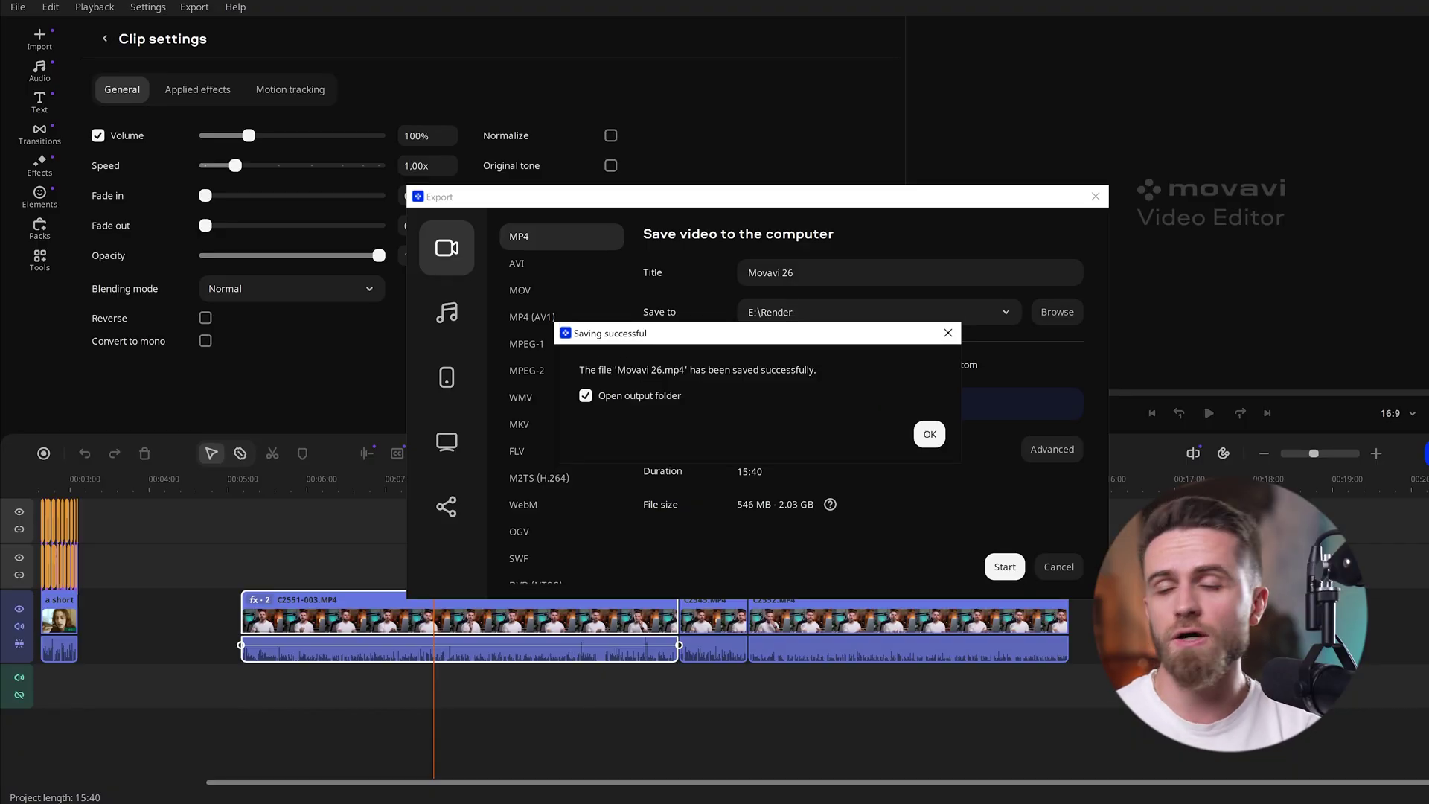
pyautogui.moveTo(793, 341); pyautogui.dragTo(847, 308)
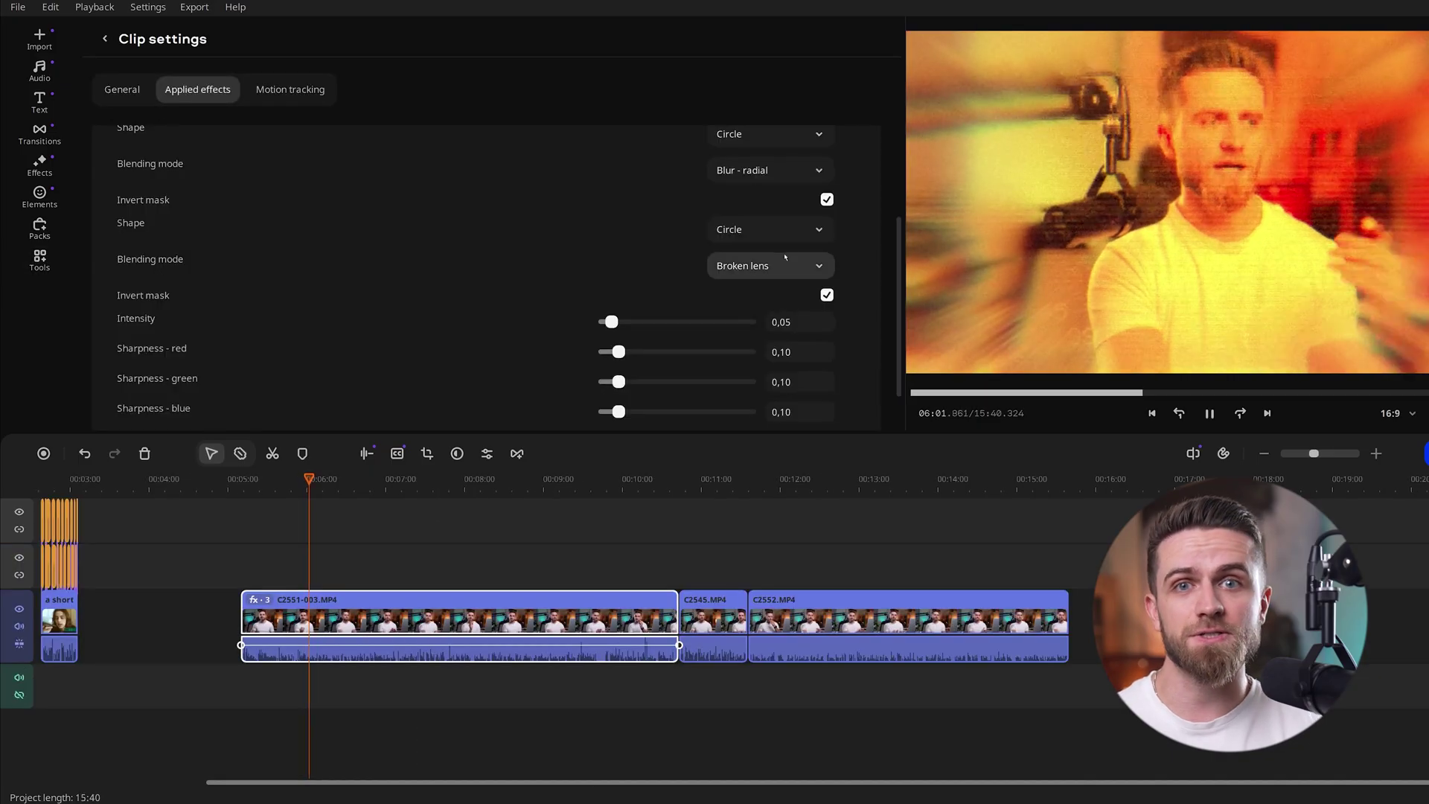
# Switch off the Spectrum - distortion effect in the clip's Applied effects list
pyautogui.scroll(3, 612, 223)
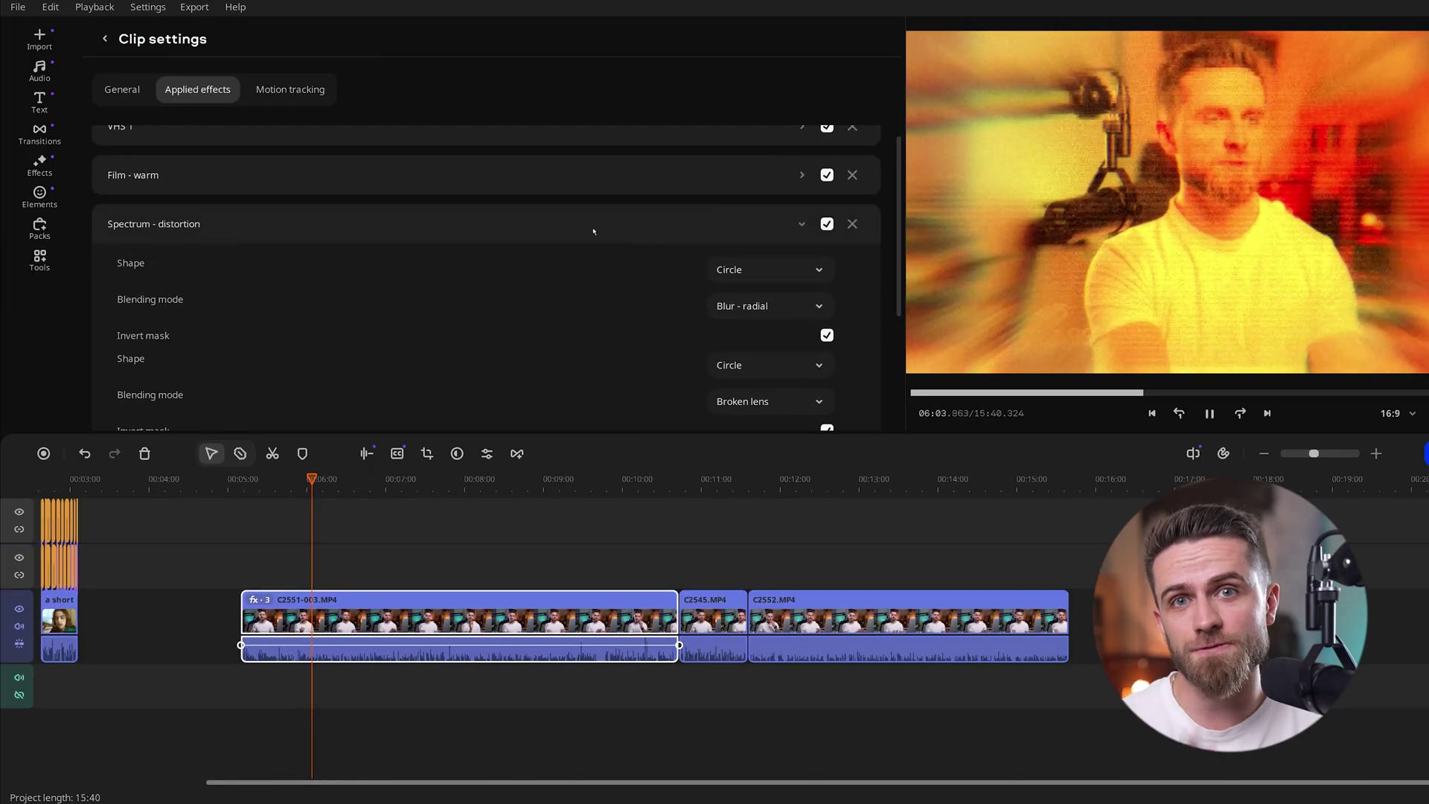
pyautogui.click(803, 225)
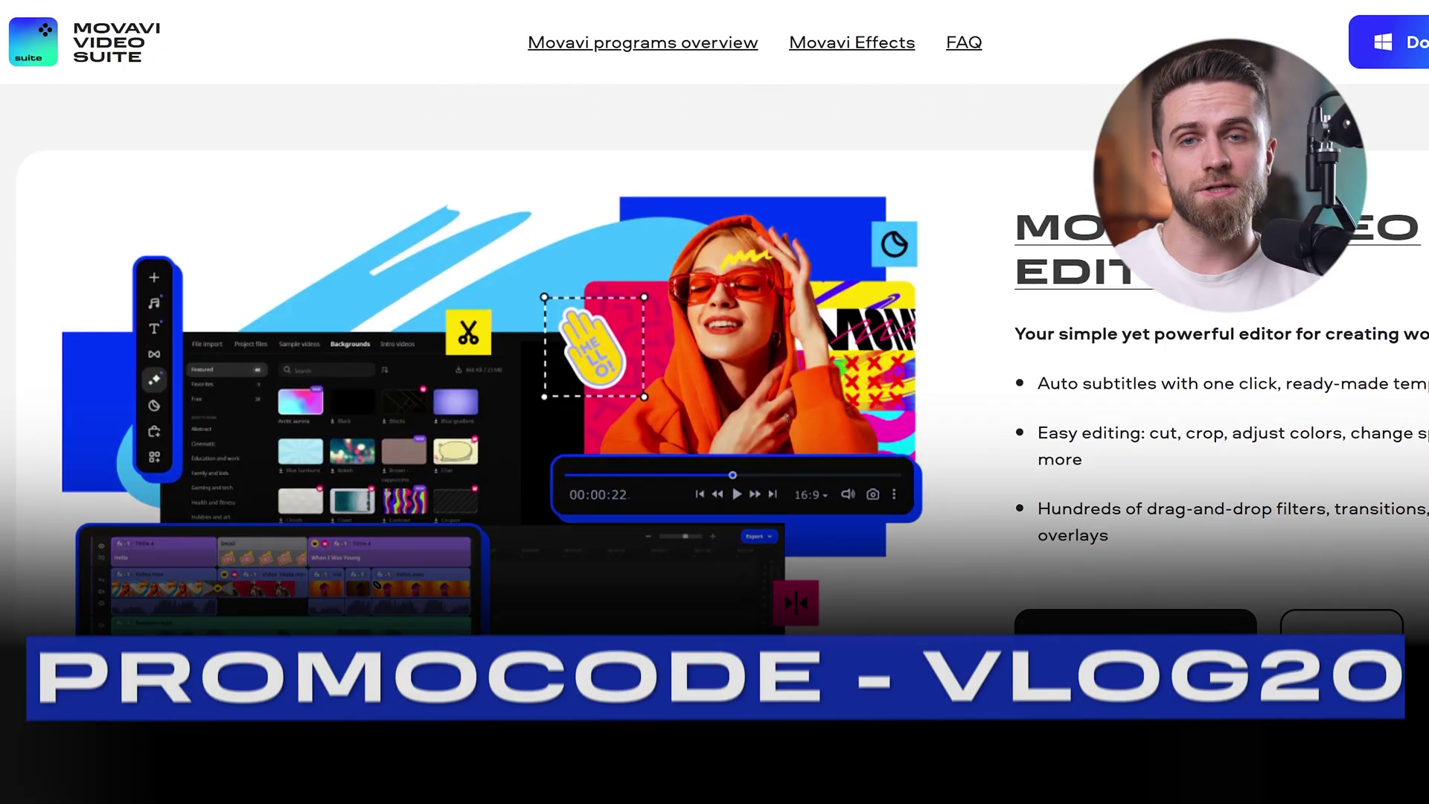
pyautogui.scroll(-3, 715, 372)
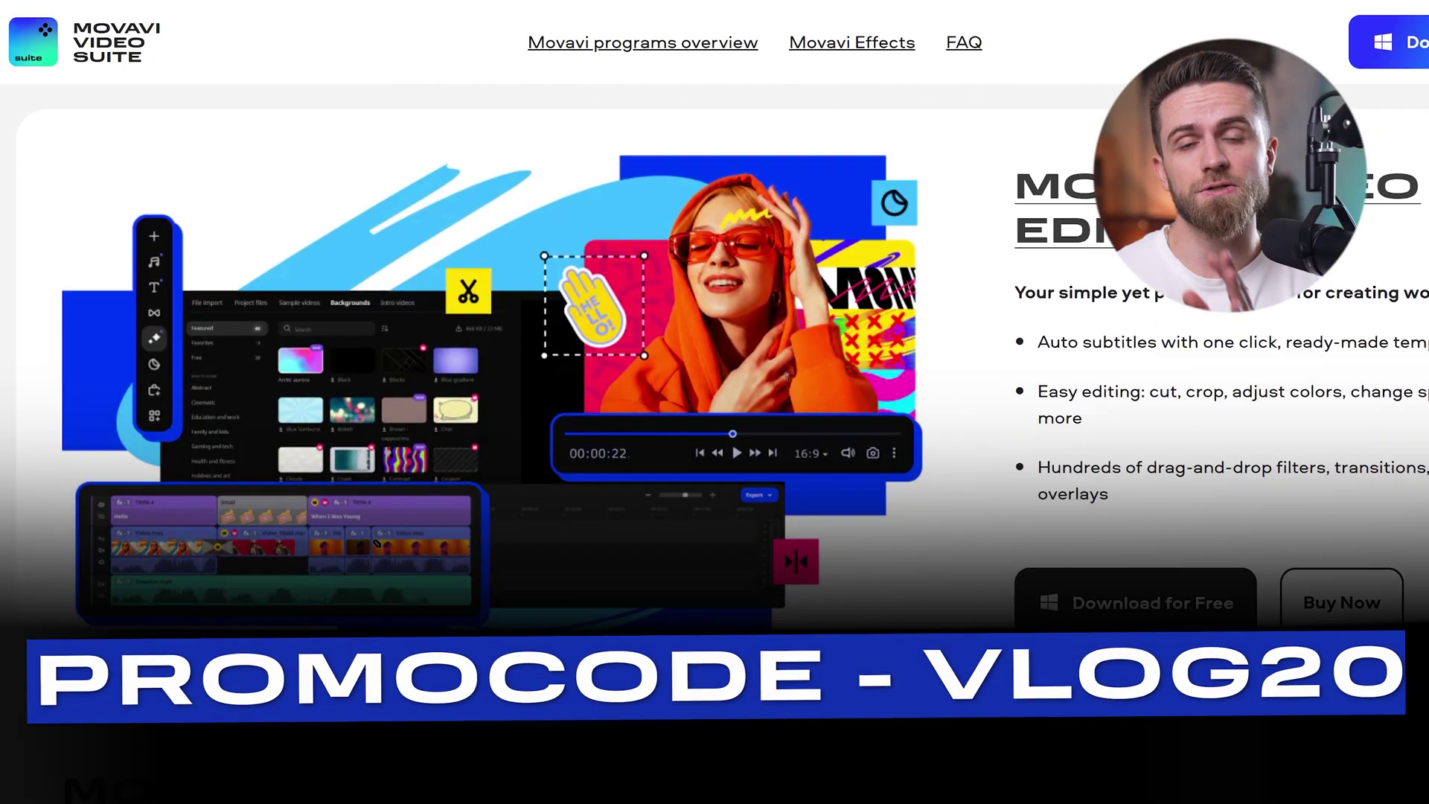
pyautogui.scroll(-3, 714, 372)
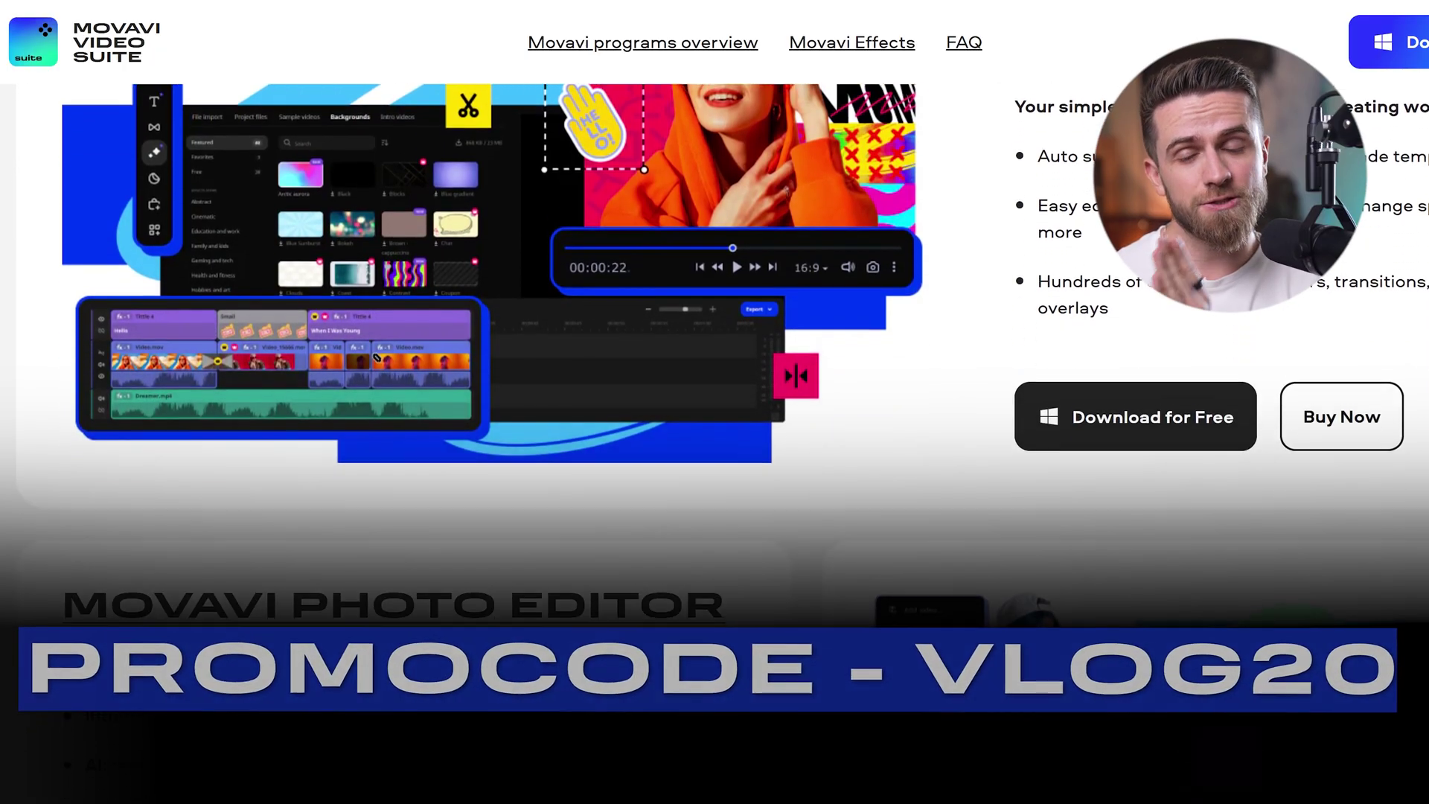
pyautogui.scroll(-3, 715, 373)
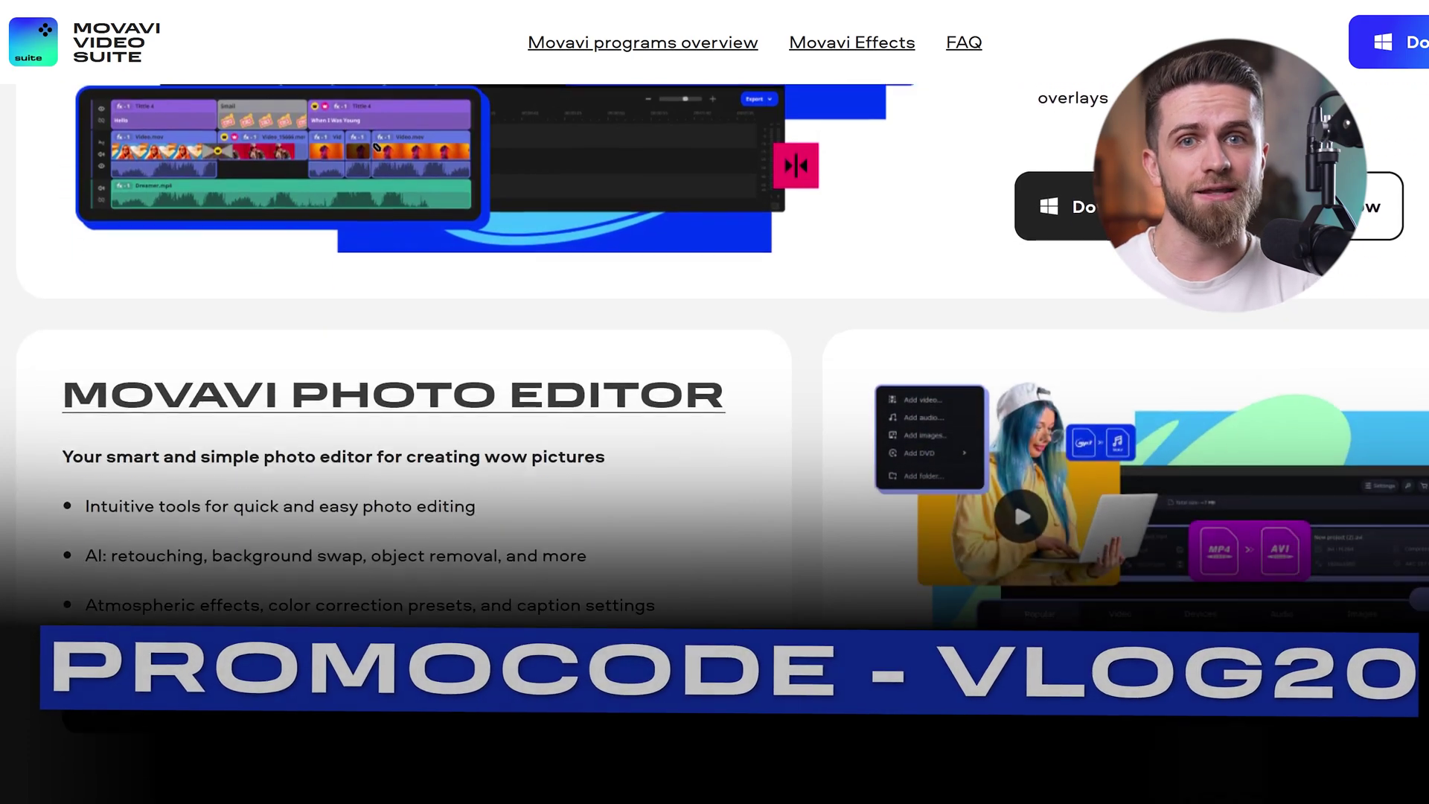
pyautogui.scroll(-1, 715, 372)
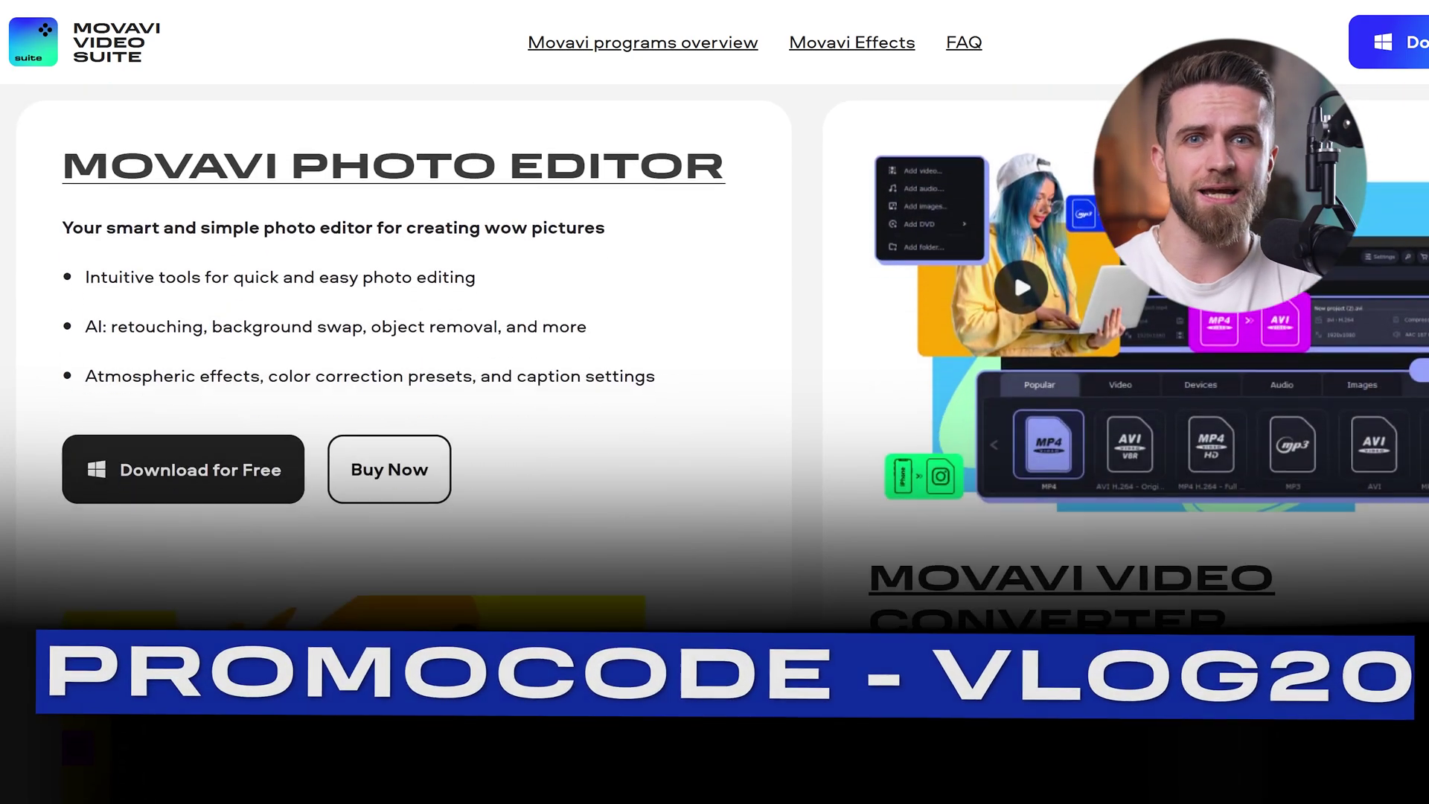
pyautogui.scroll(-3, 714, 372)
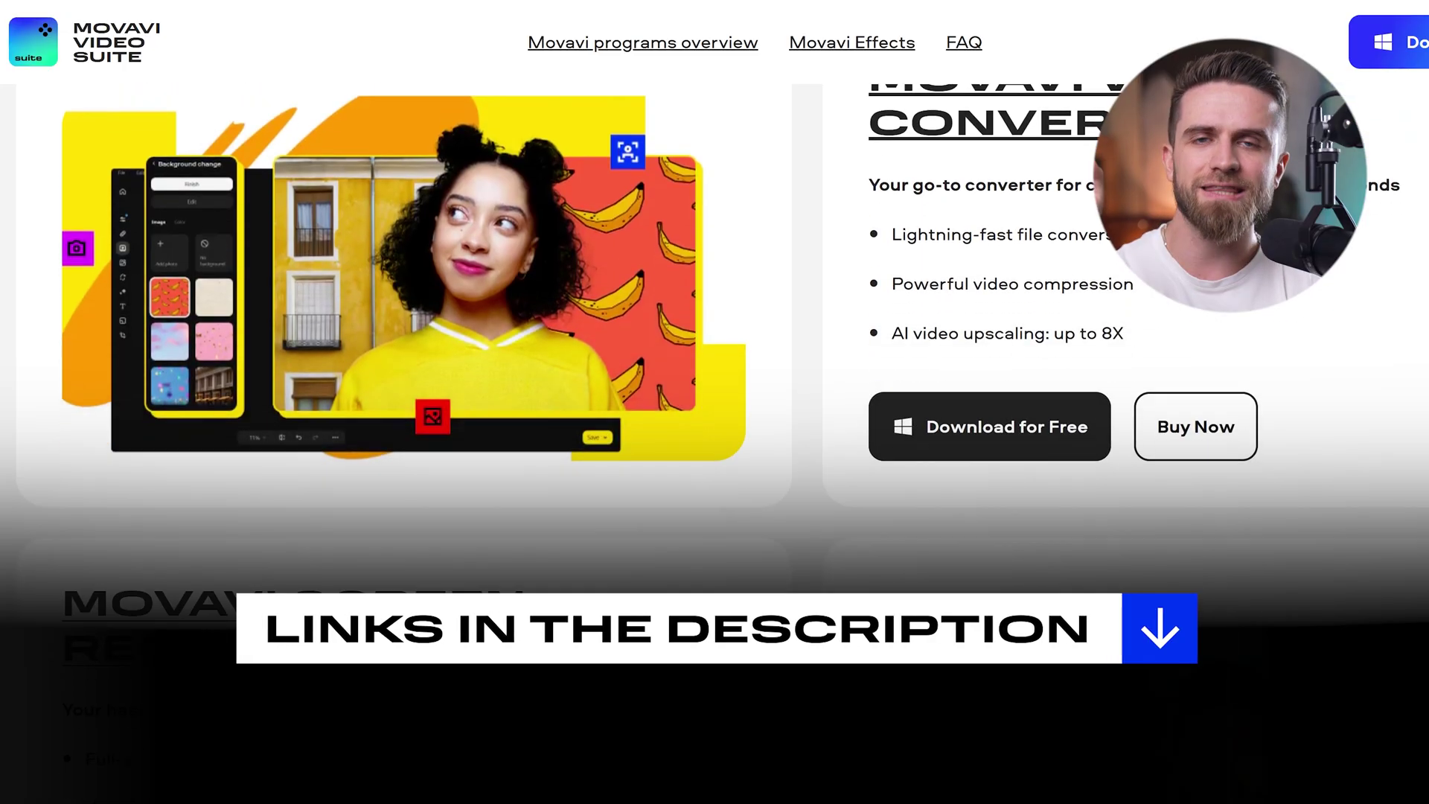
pyautogui.scroll(-1, 715, 353)
pyautogui.scroll(-1, 714, 402)
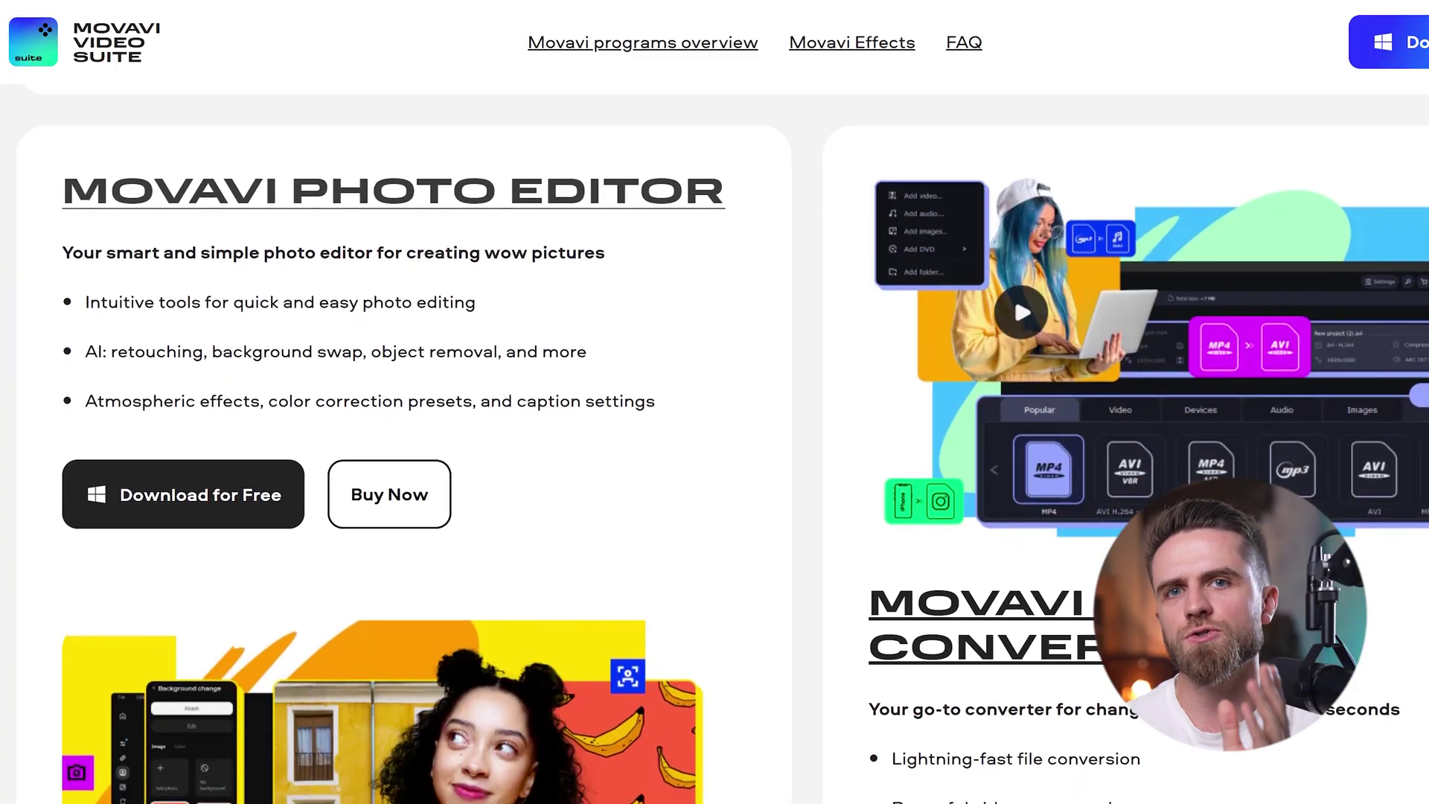
# Scroll the Movavi website down to the Video Editor 2026 system requirements card
pyautogui.scroll(-2, 714, 446)
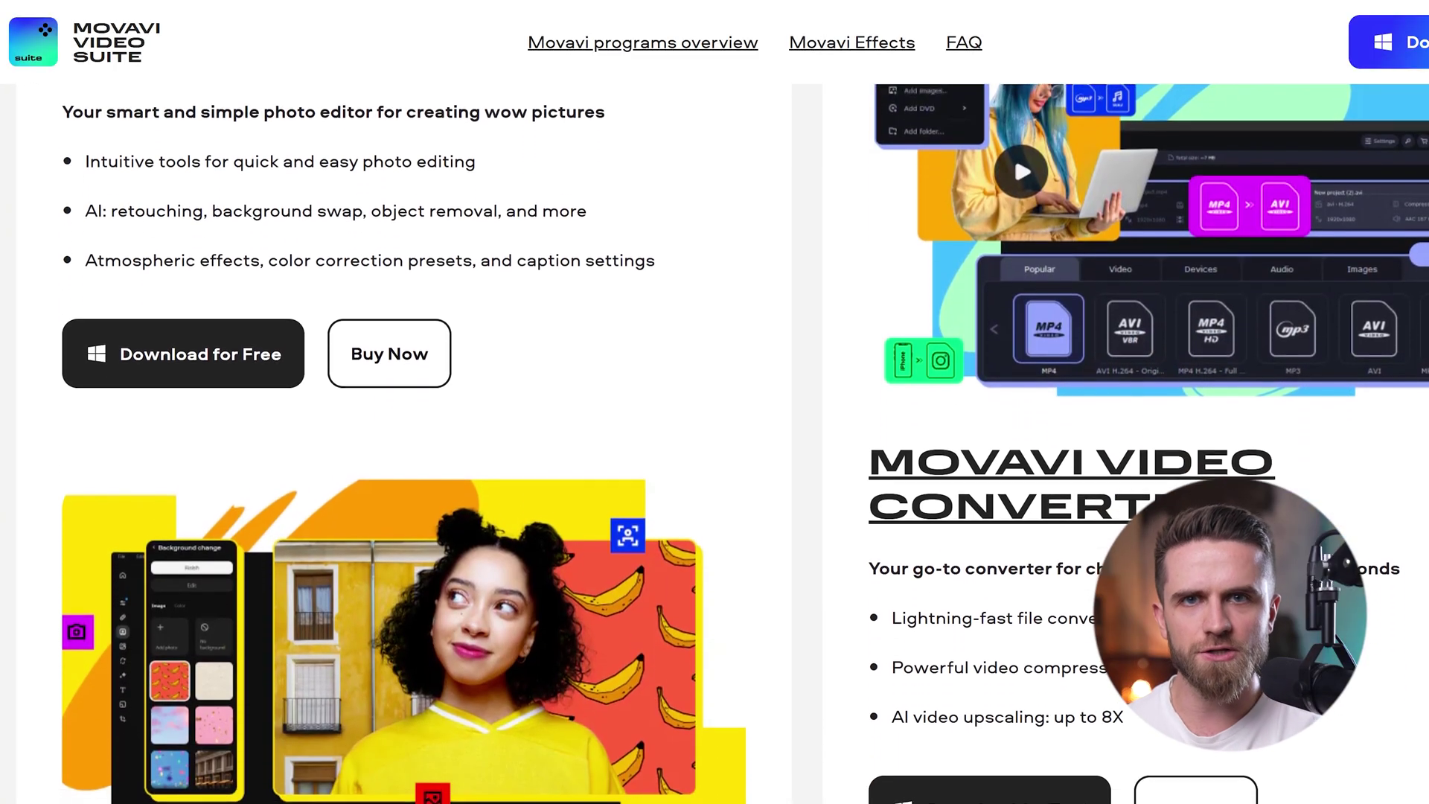
pyautogui.scroll(-3, 714, 444)
pyautogui.scroll(-3, 715, 444)
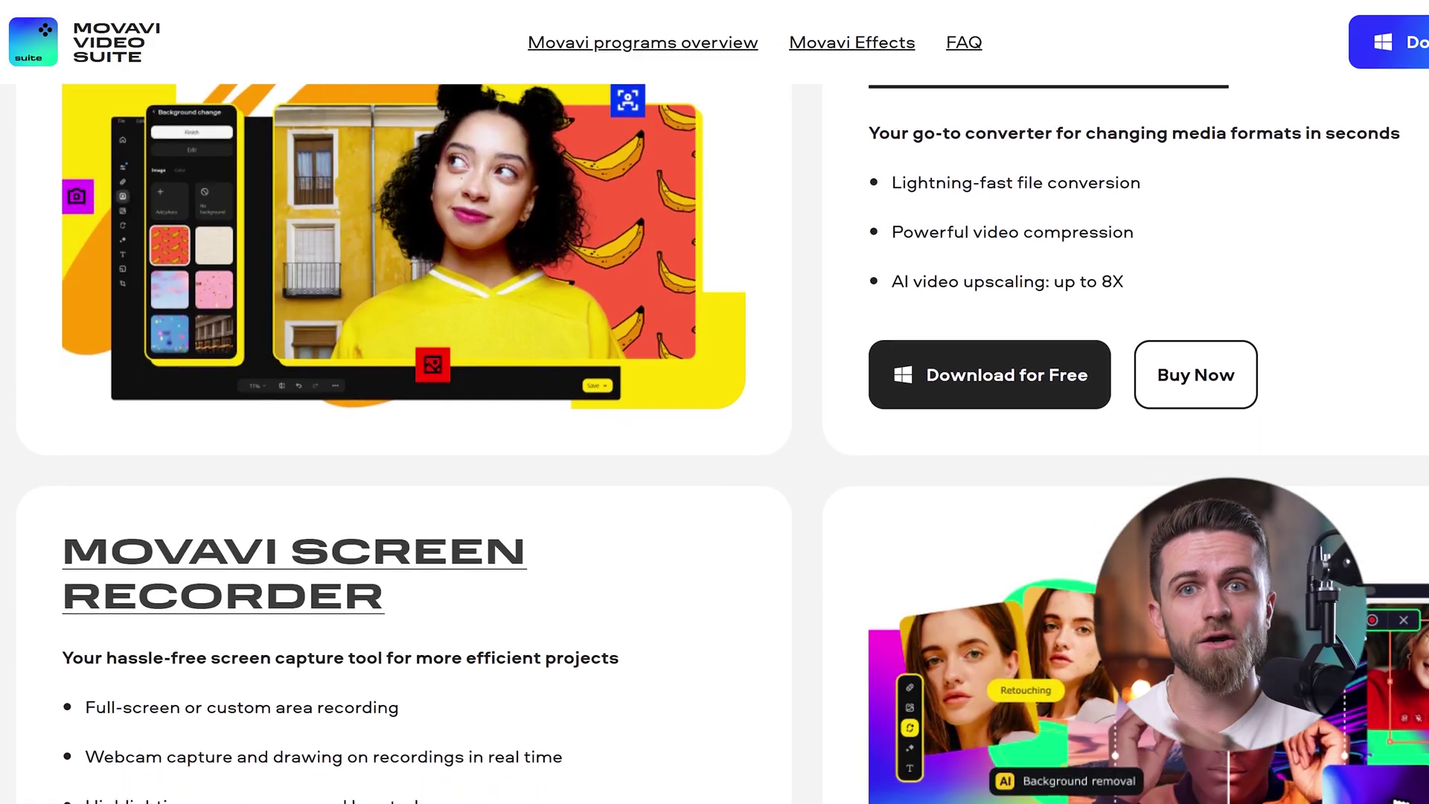
pyautogui.scroll(-3, 715, 444)
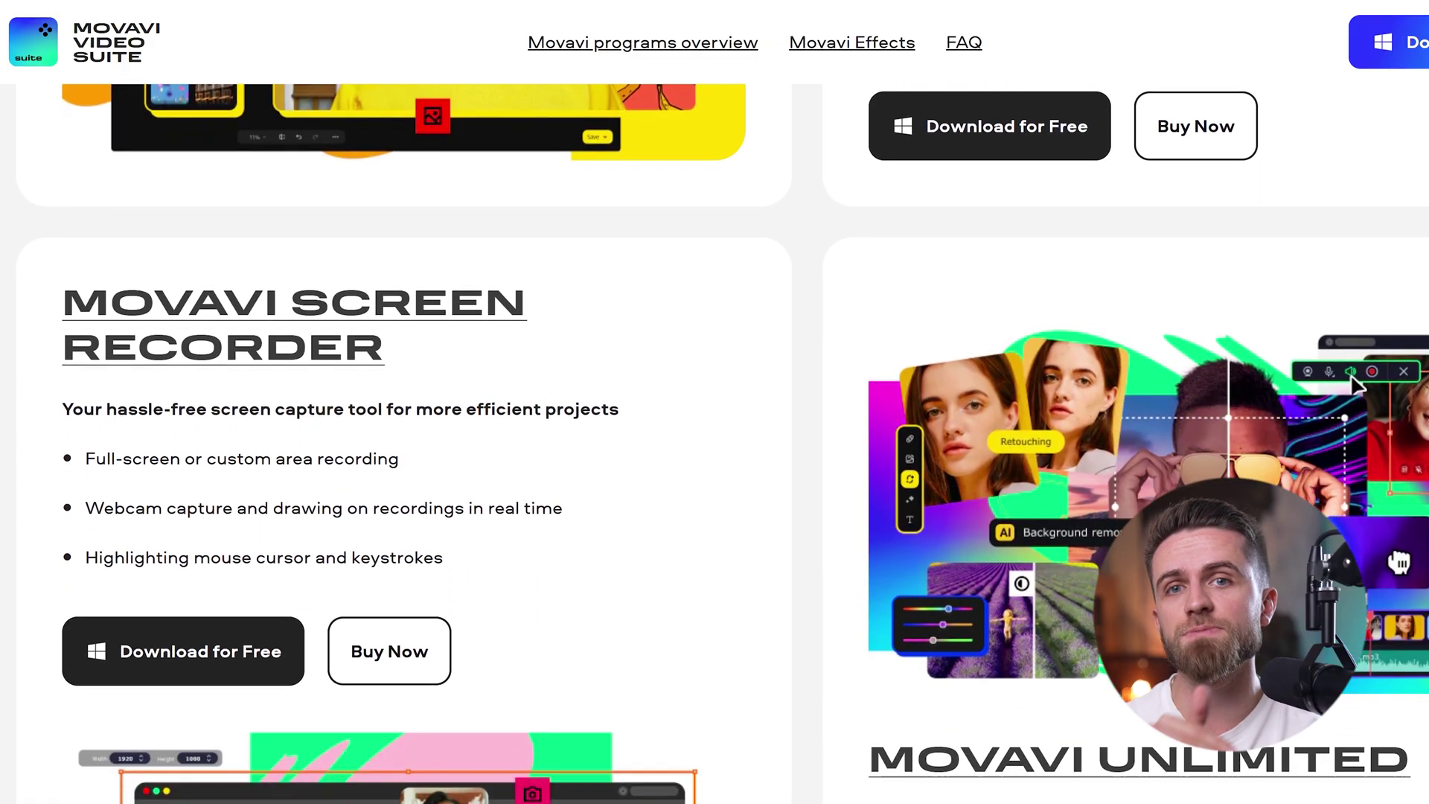
pyautogui.scroll(-3, 715, 444)
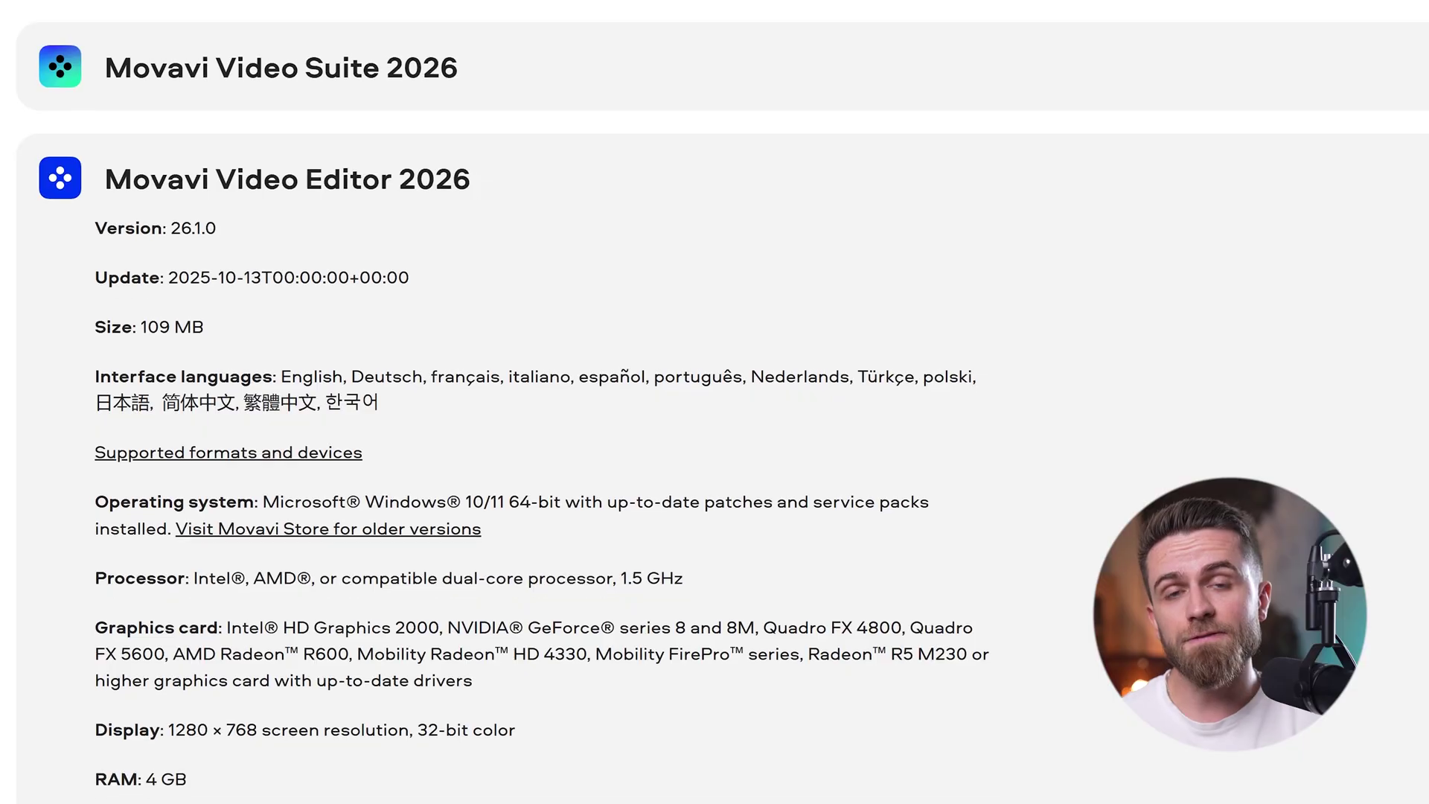
pyautogui.scroll(-1, 714, 375)
pyautogui.scroll(-1, 715, 402)
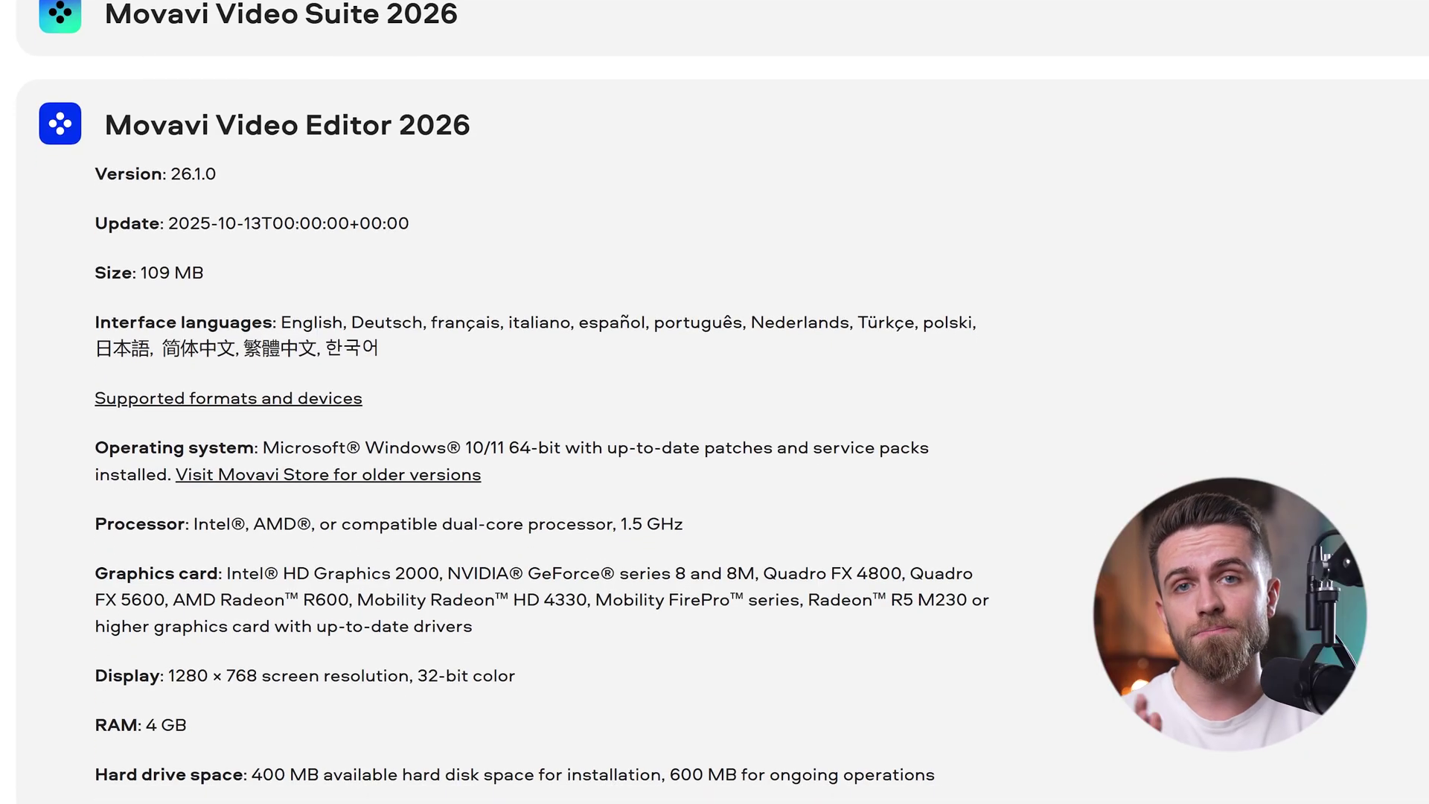
pyautogui.scroll(-1, 714, 402)
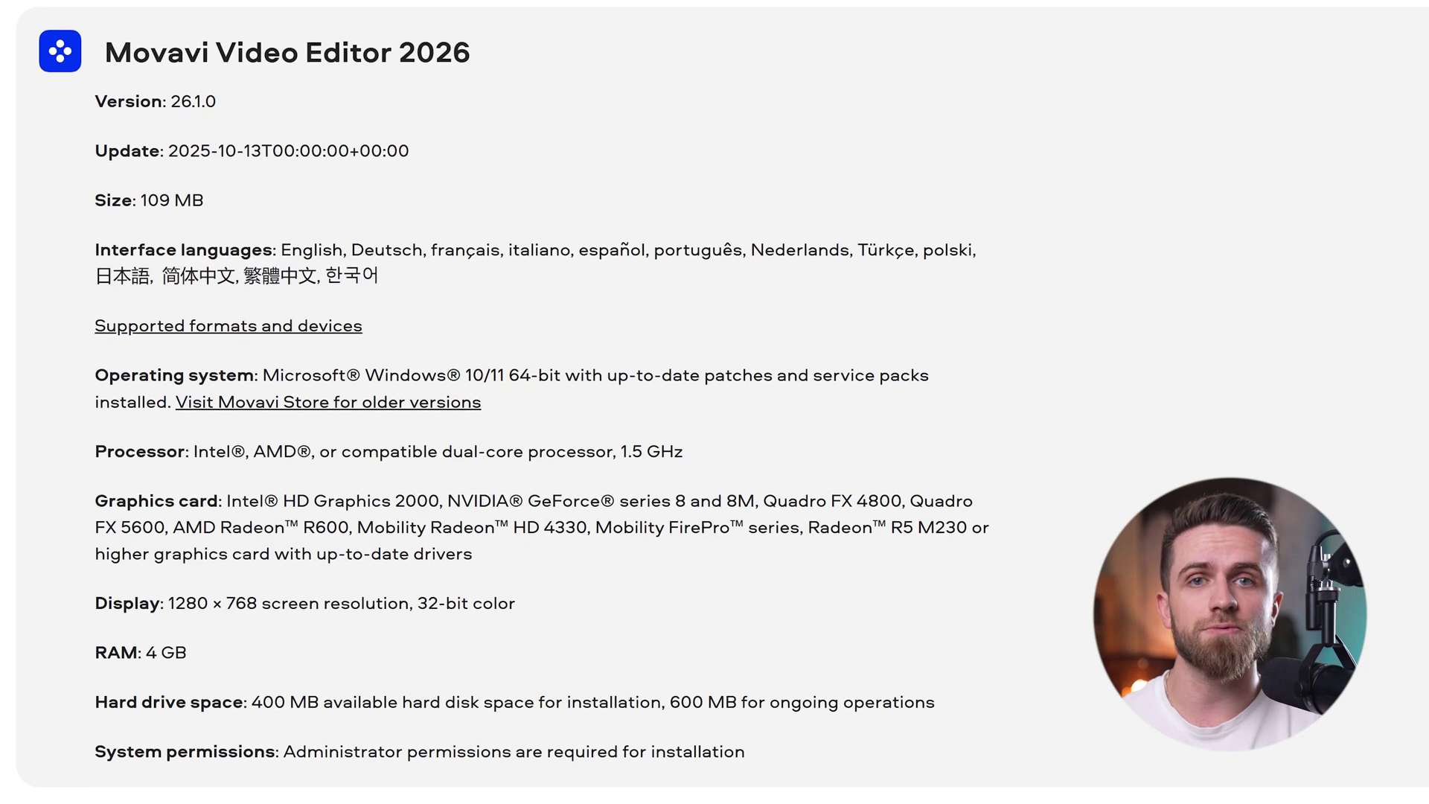